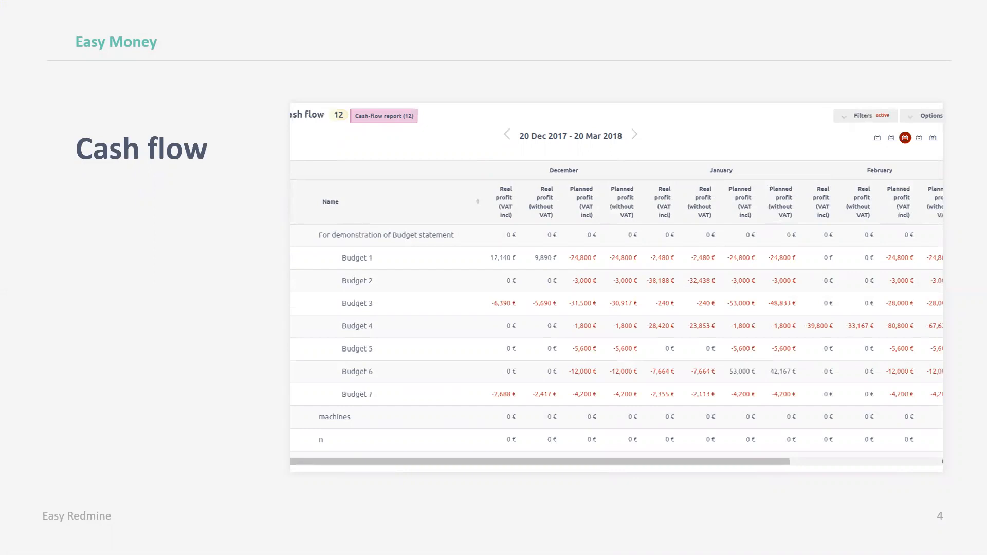
{"action": "key", "text": "Right"}
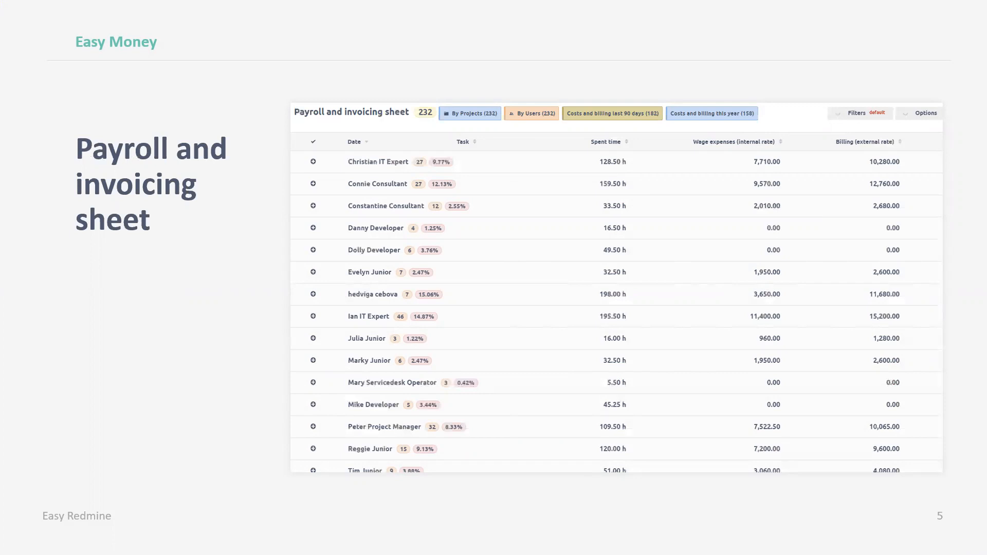
{"action": "key", "text": "Right"}
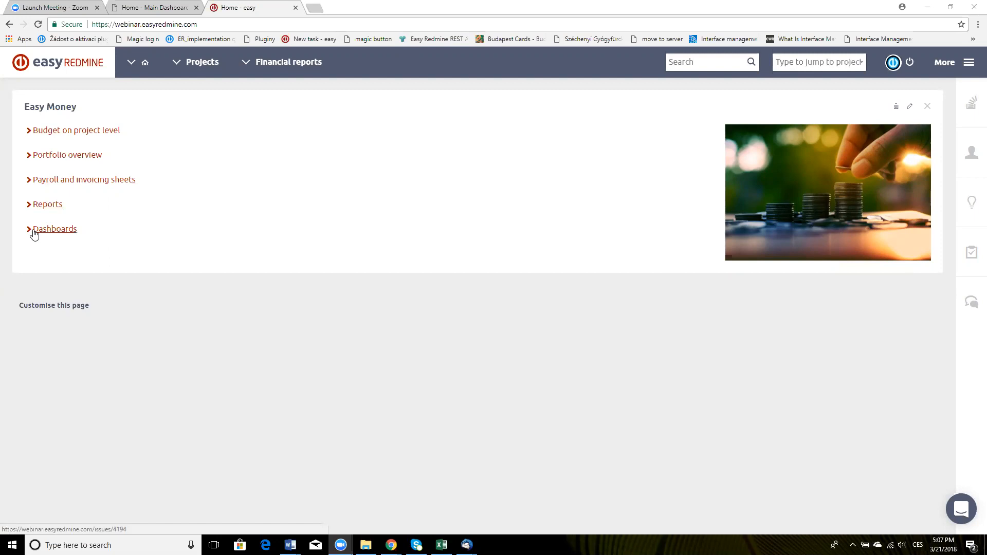
Step: Open the project-level budget of Art auction and start a new planned income named Revenue 3
{"action": "left_click", "coordinate": [96, 133]}
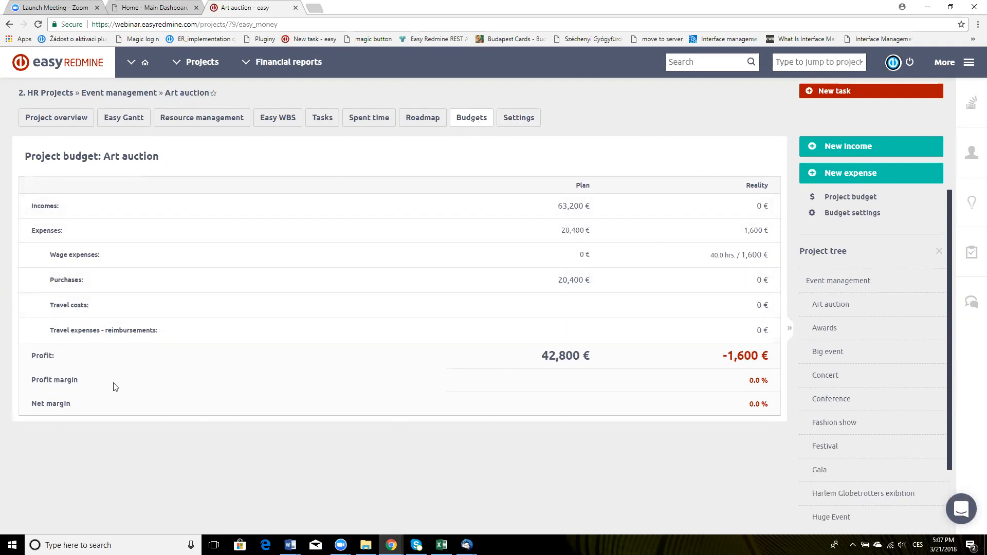
{"action": "mouse_move", "coordinate": [114, 387]}
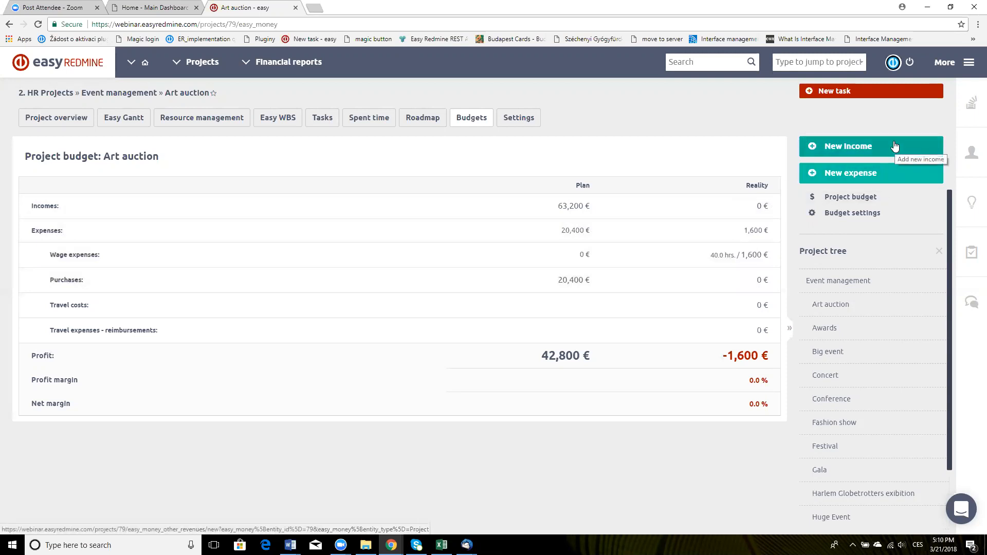
{"action": "left_click", "coordinate": [847, 147]}
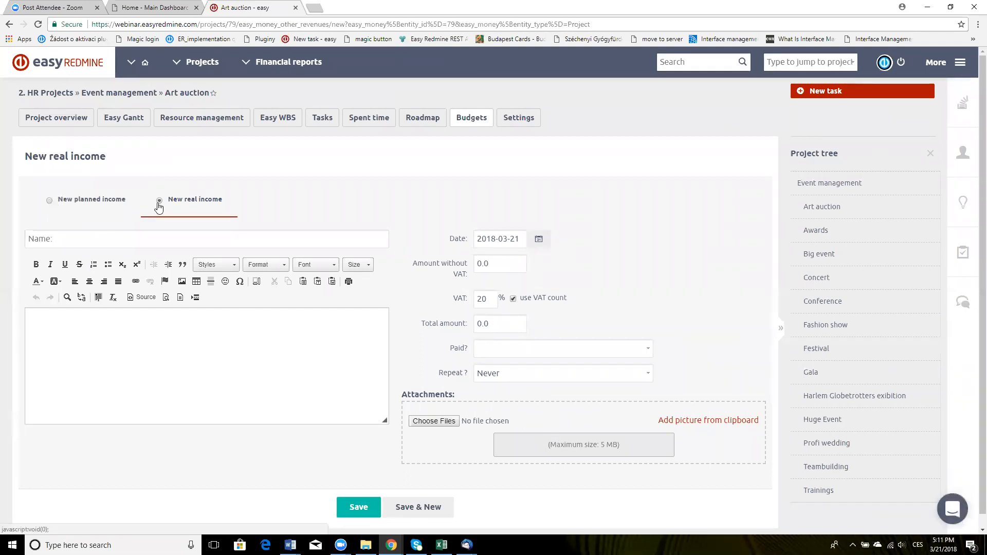
{"action": "left_click", "coordinate": [49, 201]}
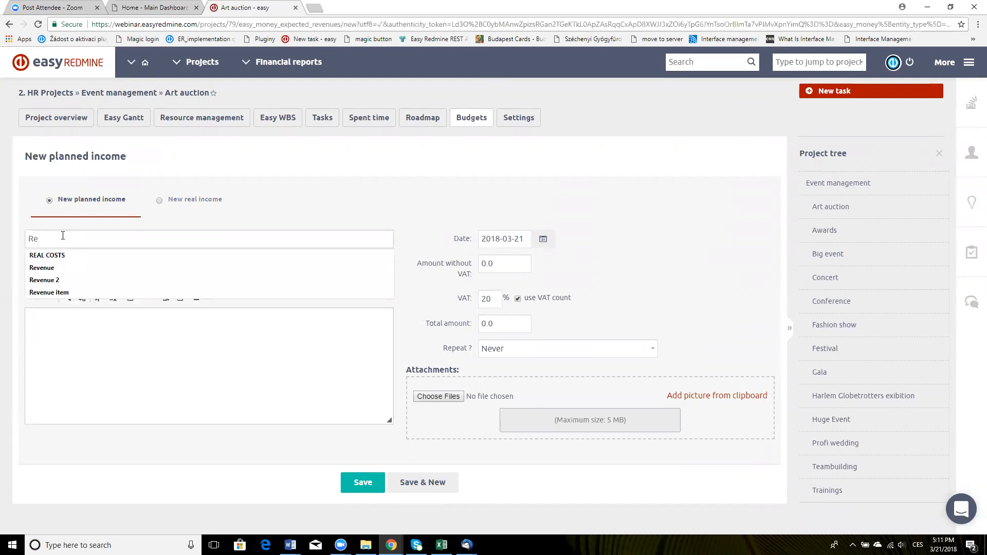
{"action": "type", "text": "venue"}
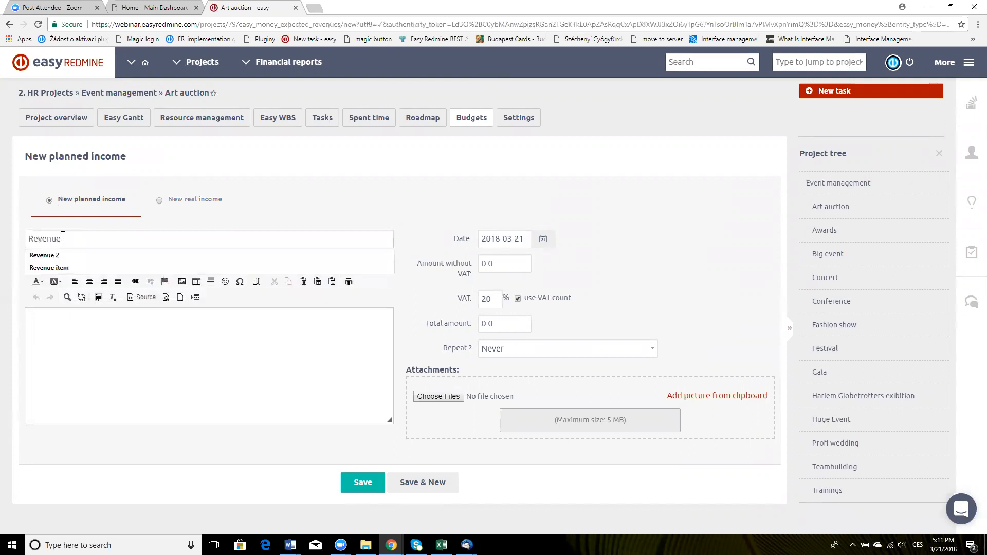
{"action": "type", "text": " 3"}
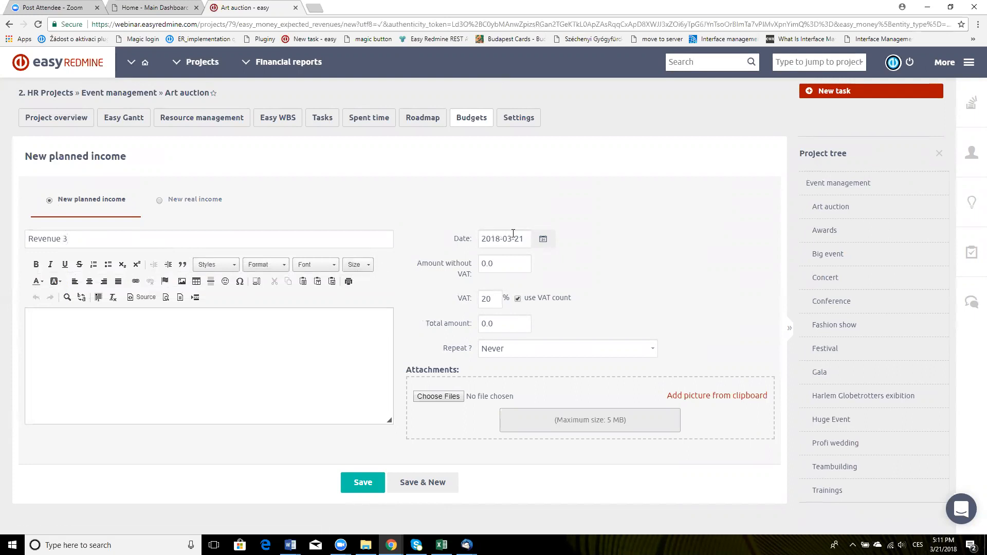
Step: Set the planned income's amount without VAT to 1000, leave Repeat at Never and save the item
{"action": "left_click", "coordinate": [498, 264]}
{"action": "key", "text": "BackSpace"}
{"action": "key", "text": "BackSpace"}
{"action": "key", "text": "BackSpace"}
{"action": "type", "text": "1000"}
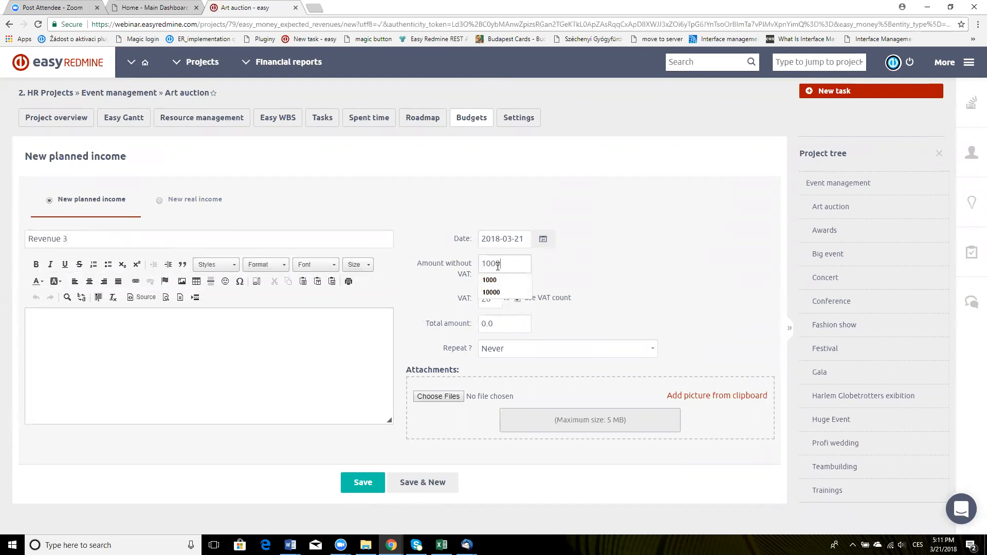
{"action": "left_click", "coordinate": [551, 262]}
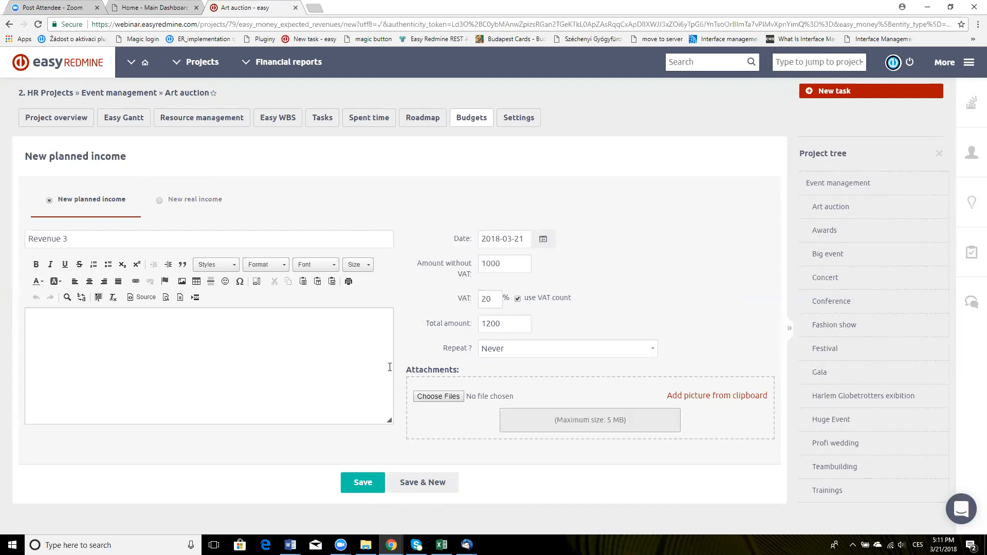
{"action": "left_click", "coordinate": [641, 356]}
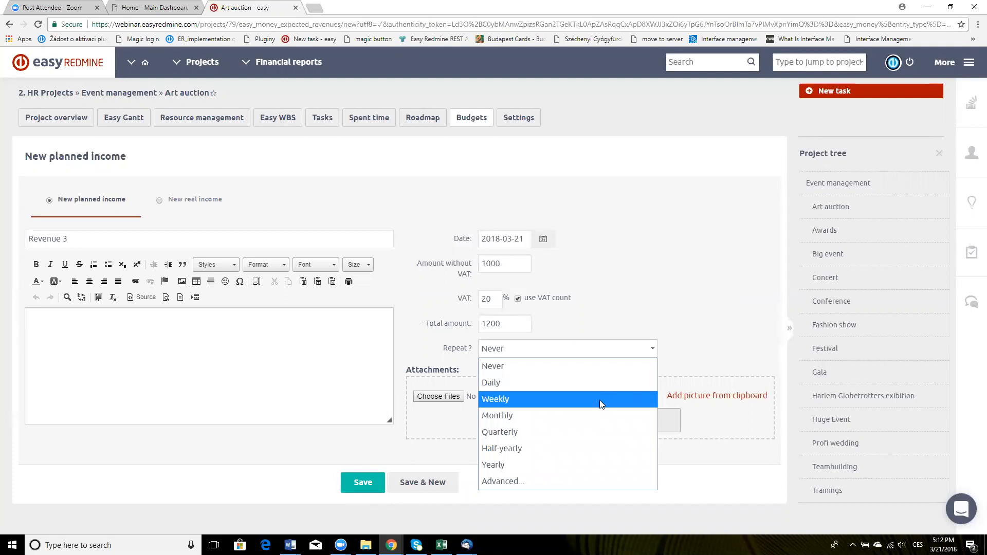
{"action": "left_click", "coordinate": [649, 298]}
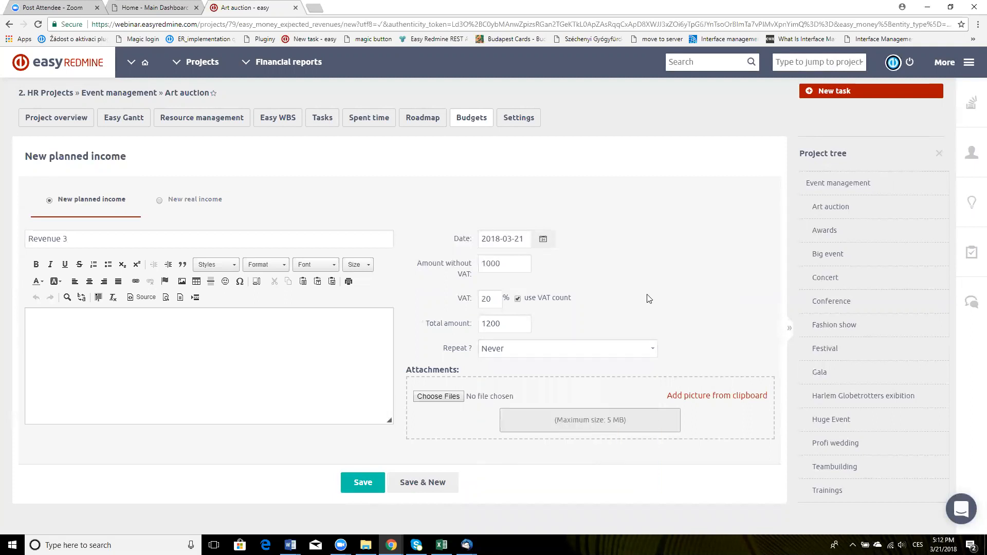
{"action": "left_click", "coordinate": [369, 480]}
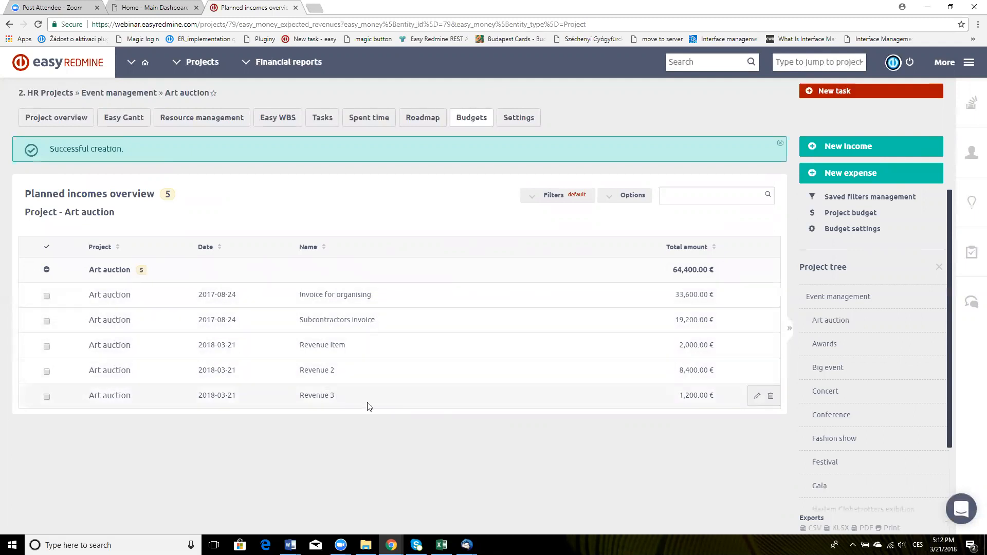
Step: From the project budget, try to add a new travel cost expense with 5 km as the units
{"action": "left_click", "coordinate": [847, 214]}
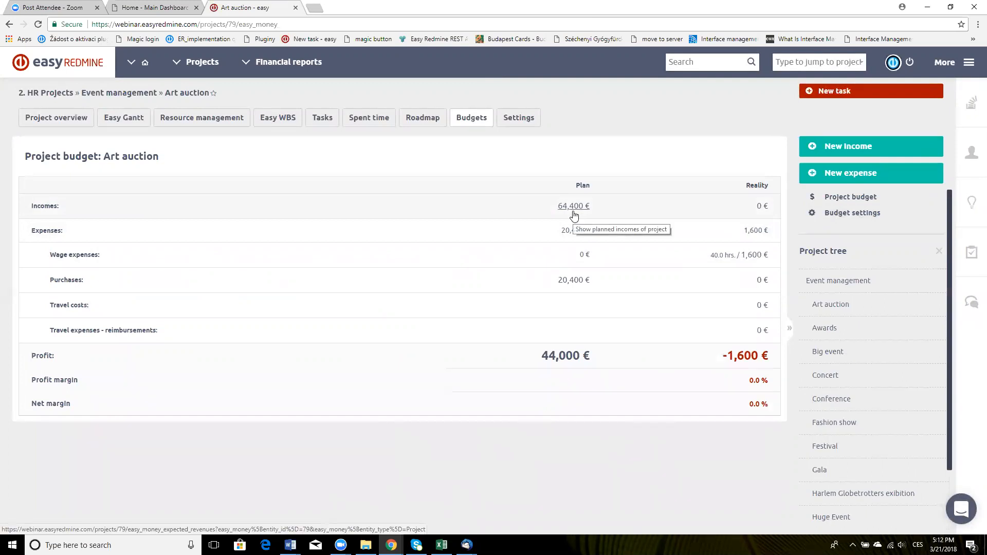
{"action": "left_click", "coordinate": [893, 174]}
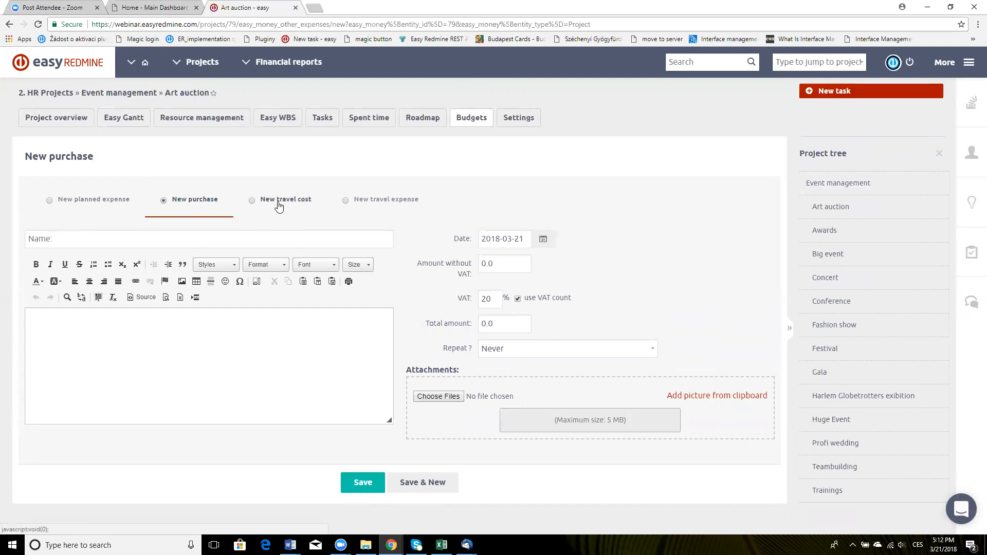
{"action": "left_click", "coordinate": [252, 201]}
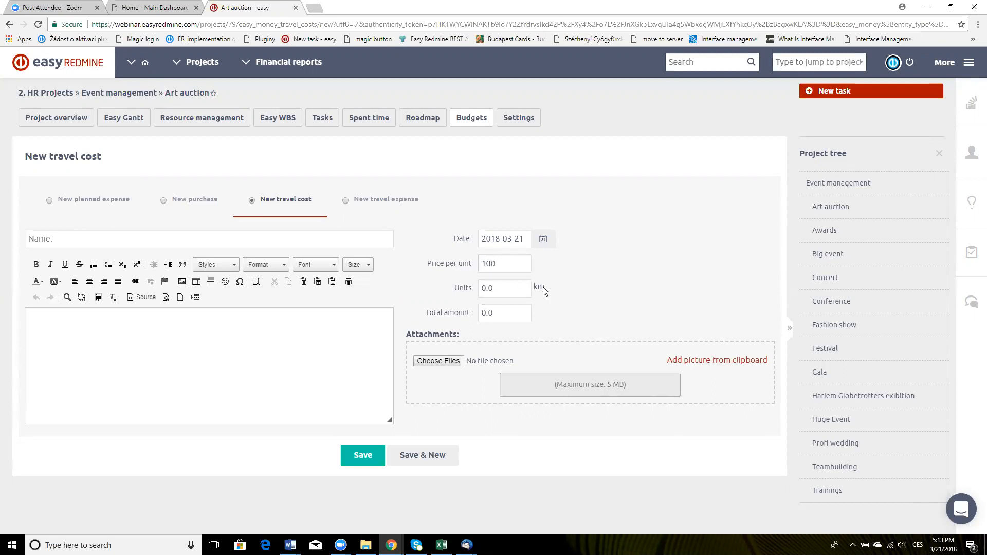
{"action": "left_click", "coordinate": [507, 286]}
{"action": "key", "text": "BackSpace"}
{"action": "key", "text": "BackSpace"}
{"action": "key", "text": "BackSpace"}
{"action": "type", "text": "5"}
{"action": "key", "text": "Return"}
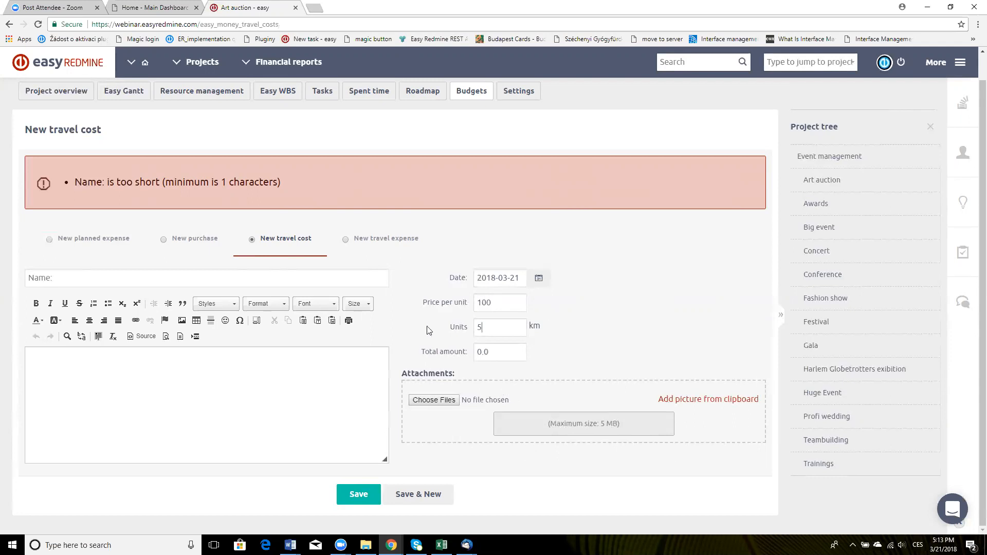
Step: Switch to a new travel expense ending on 2018-03-26, and return to the project budget without saving it
{"action": "left_click", "coordinate": [362, 251]}
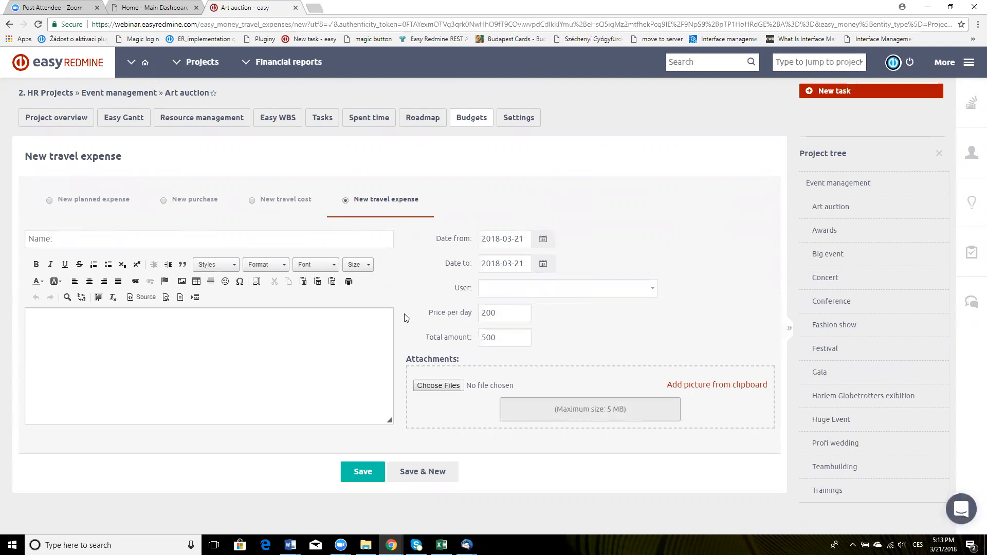
{"action": "left_click", "coordinate": [544, 265]}
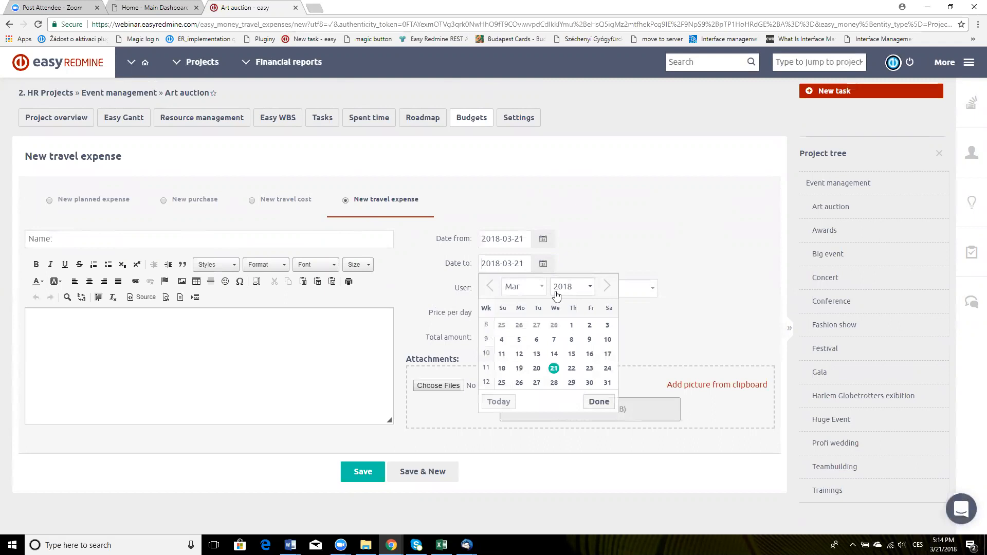
{"action": "left_click", "coordinate": [519, 383]}
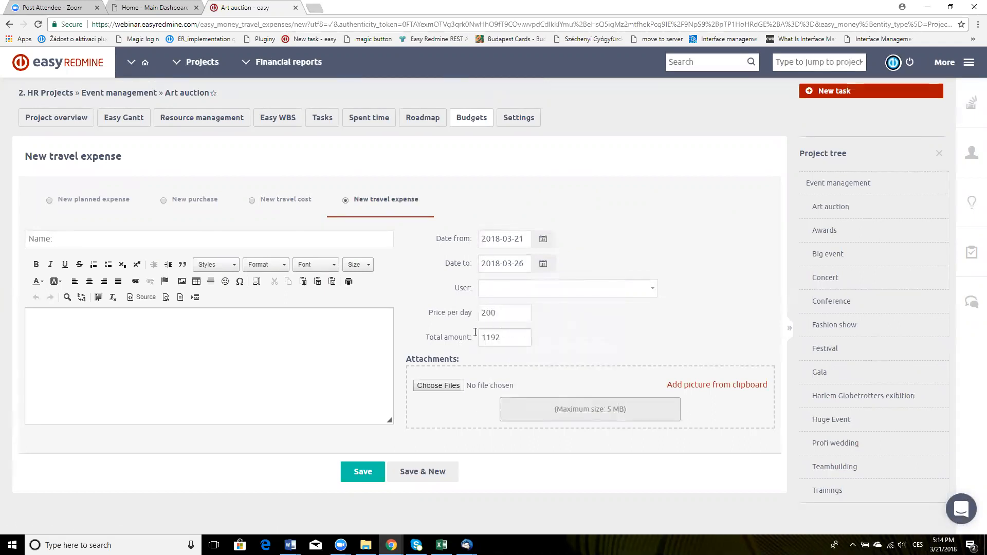
{"action": "left_click", "coordinate": [649, 288]}
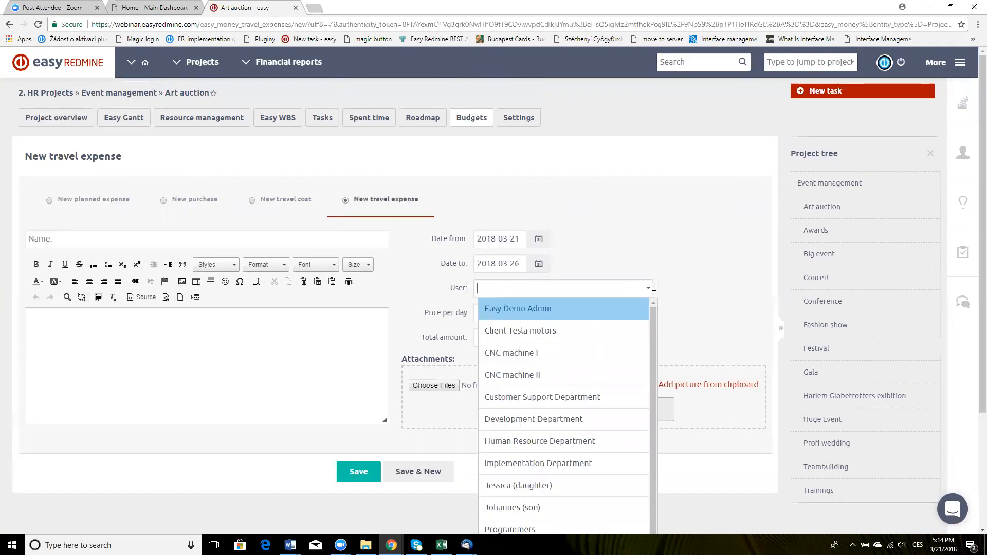
{"action": "left_click", "coordinate": [645, 254]}
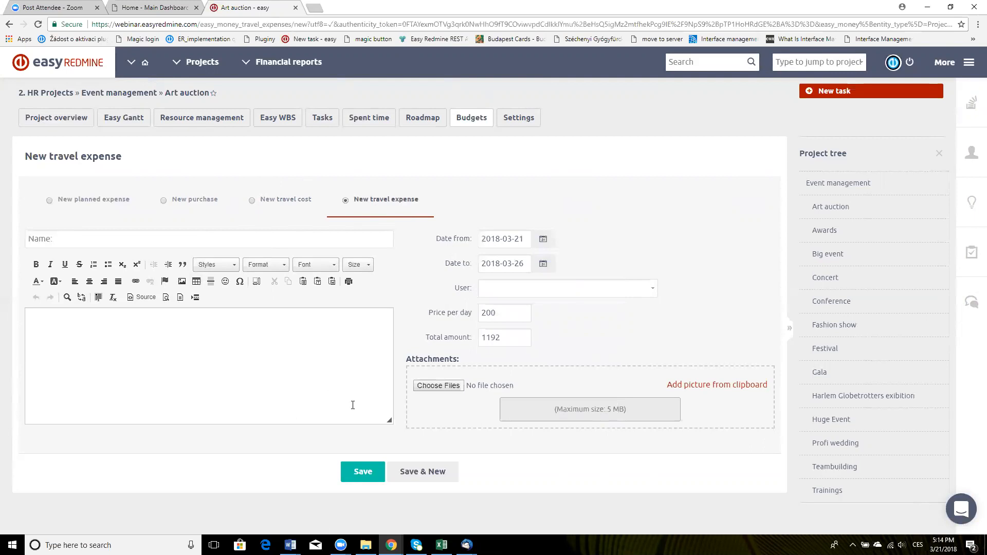
{"action": "left_click", "coordinate": [474, 121]}
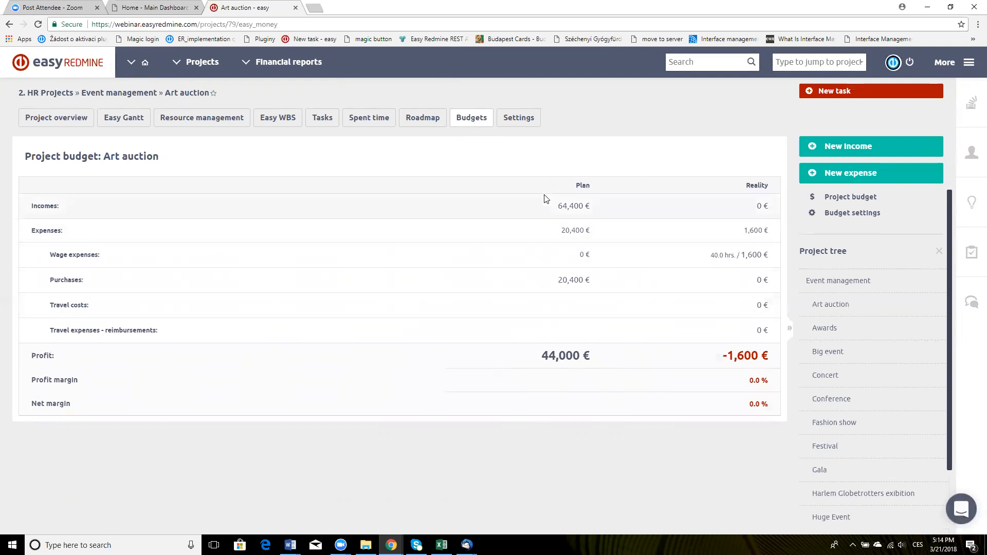
Step: Open the Venue task from the project's task list and examine the budget section below its subtasks
{"action": "left_click", "coordinate": [322, 118]}
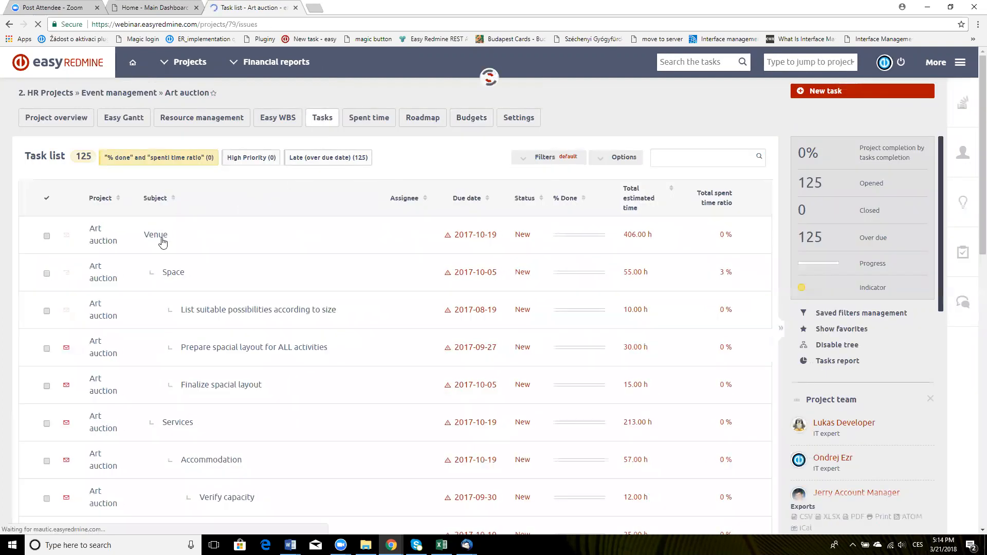
{"action": "left_click", "coordinate": [157, 235]}
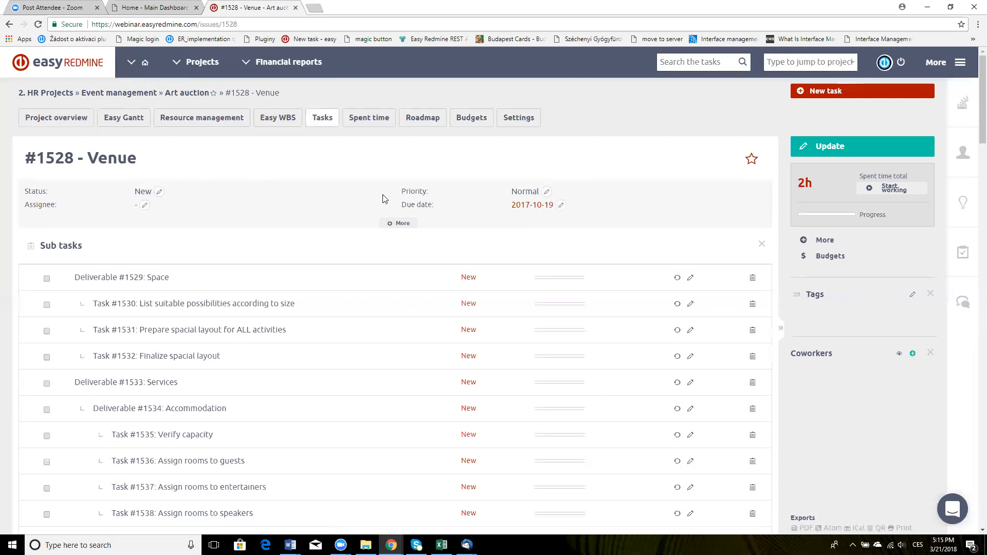
{"action": "scroll", "coordinate": [335, 189], "scroll_direction": "down", "scroll_amount": 8}
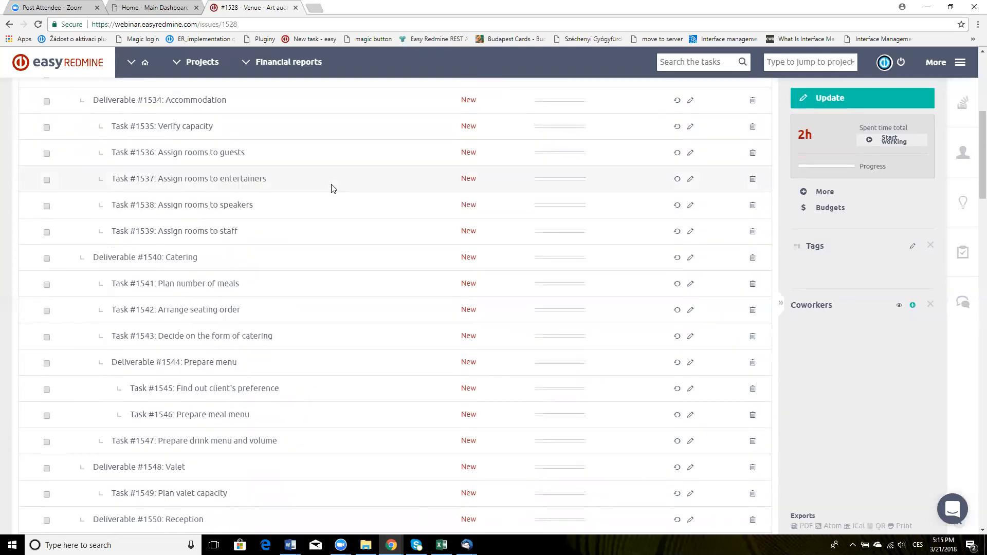
{"action": "scroll", "coordinate": [335, 189], "scroll_direction": "down", "scroll_amount": 20}
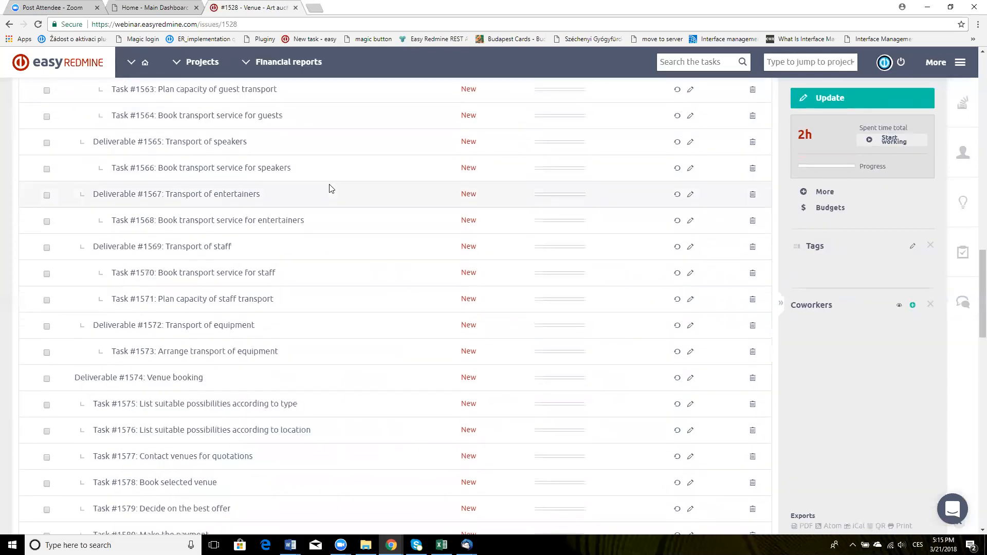
{"action": "scroll", "coordinate": [355, 242], "scroll_direction": "down", "scroll_amount": 1}
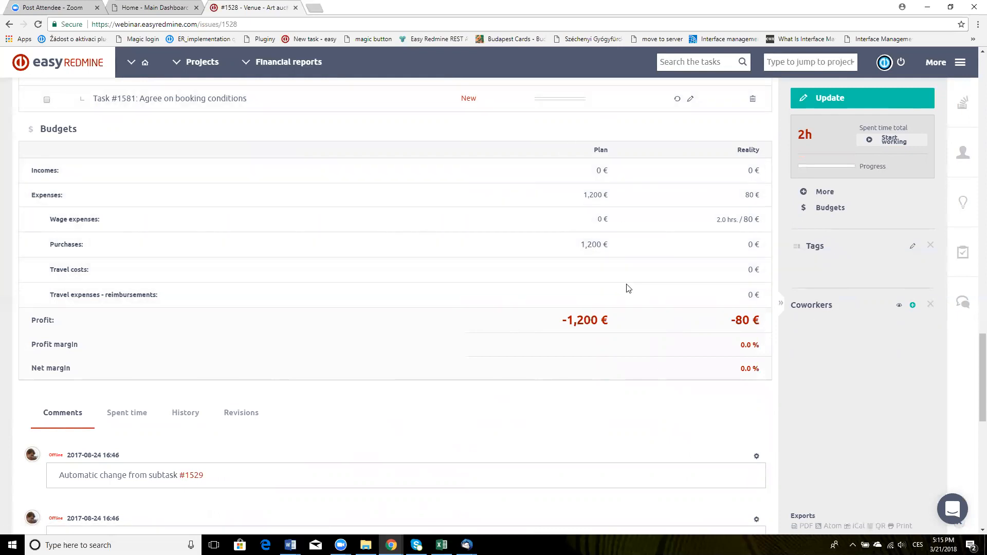
{"action": "scroll", "coordinate": [432, 259], "scroll_direction": "up", "scroll_amount": 1}
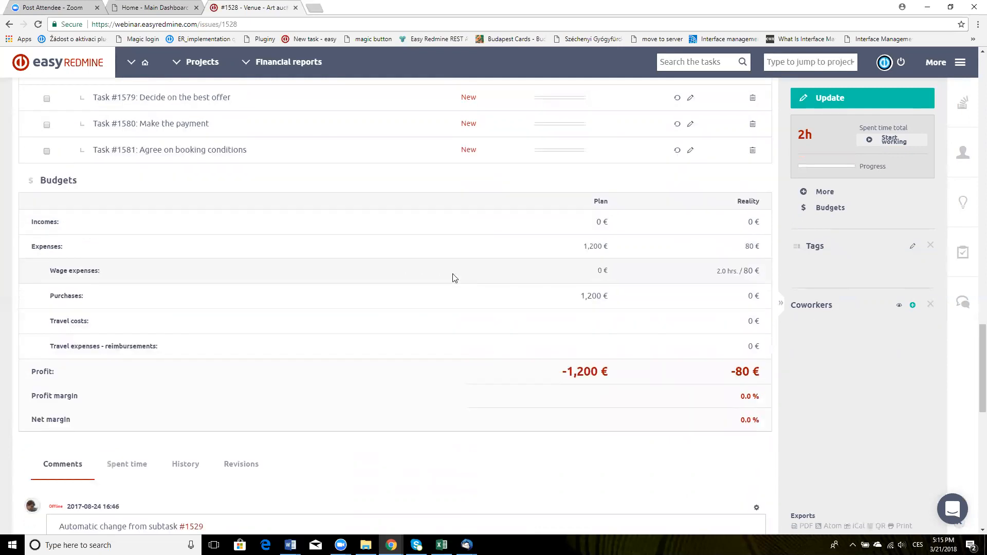
{"action": "scroll", "coordinate": [295, 303], "scroll_direction": "up", "scroll_amount": 20}
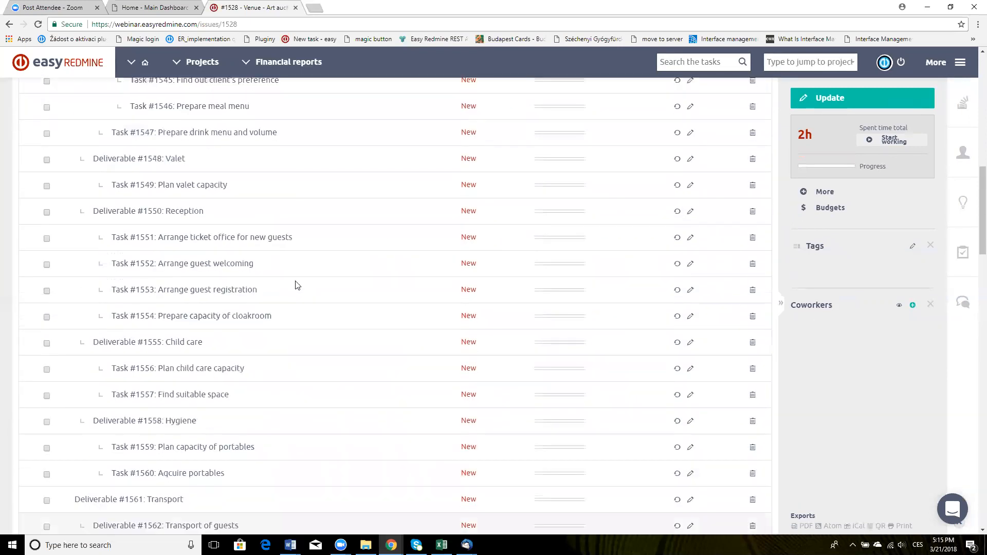
{"action": "scroll", "coordinate": [424, 333], "scroll_direction": "up", "scroll_amount": 6}
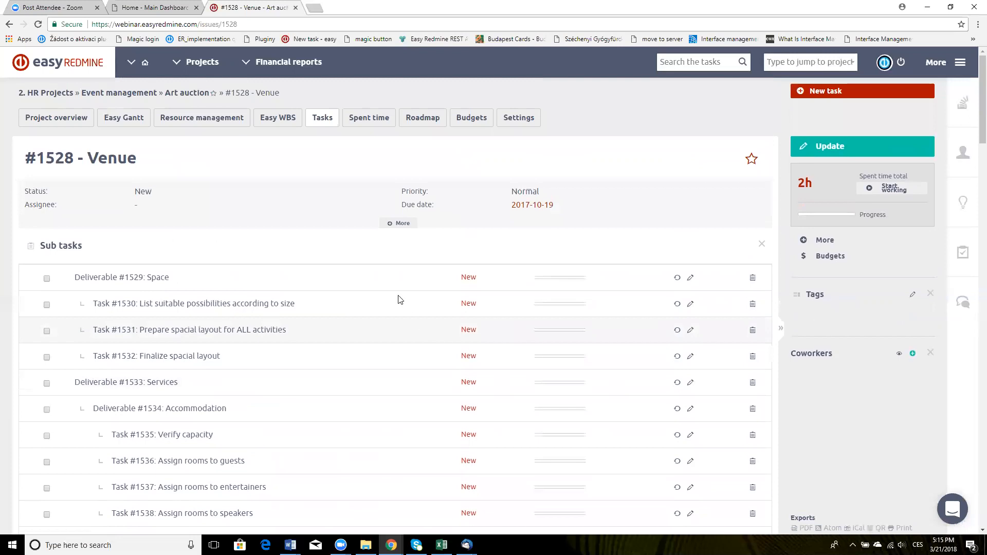
Step: Open the Art auction project's budget settings and show its rates by user
{"action": "left_click", "coordinate": [471, 122]}
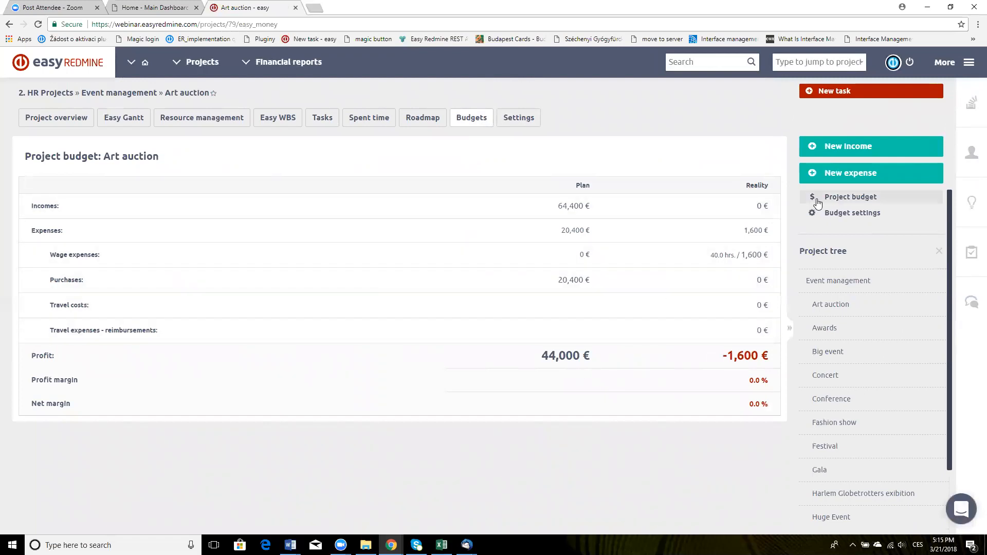
{"action": "left_click", "coordinate": [858, 213]}
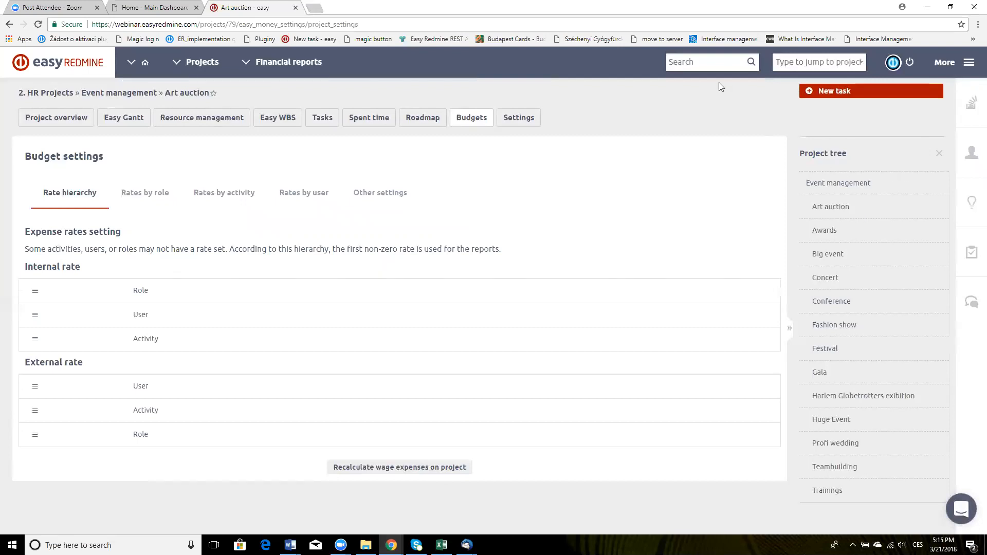
{"action": "left_click", "coordinate": [303, 193]}
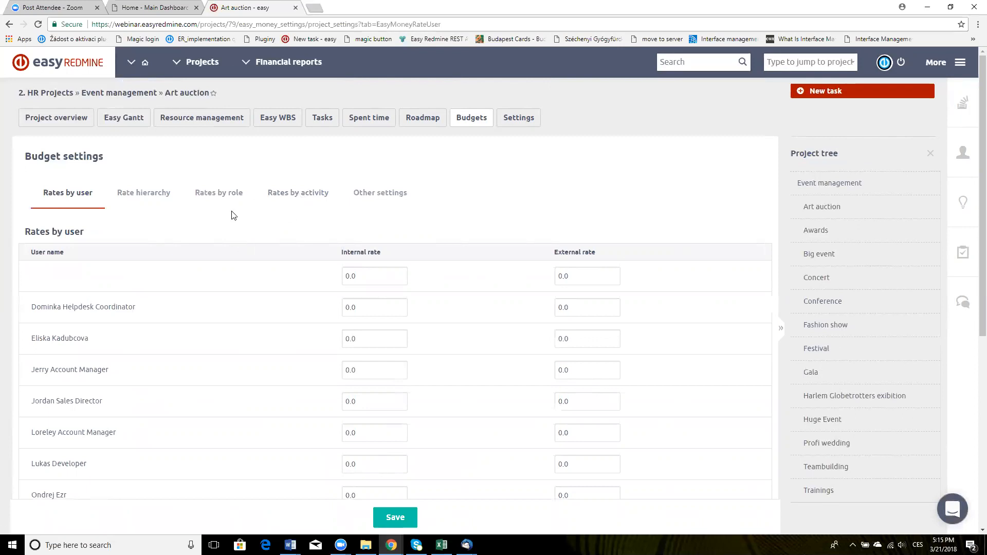
Step: Try rates by user: internal 100 and external 120 for the helpdesk coordinator, and internal 200 for the user listed directly below
{"action": "scroll", "coordinate": [293, 231], "scroll_direction": "down", "scroll_amount": 2}
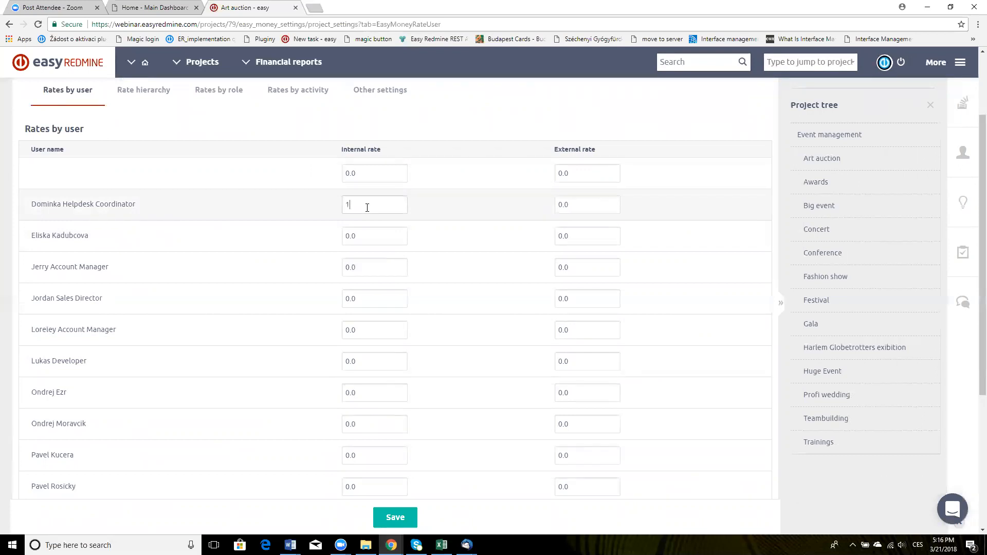
{"action": "left_click", "coordinate": [367, 239]}
{"action": "key", "text": "BackSpace"}
{"action": "key", "text": "BackSpace"}
{"action": "key", "text": "BackSpace"}
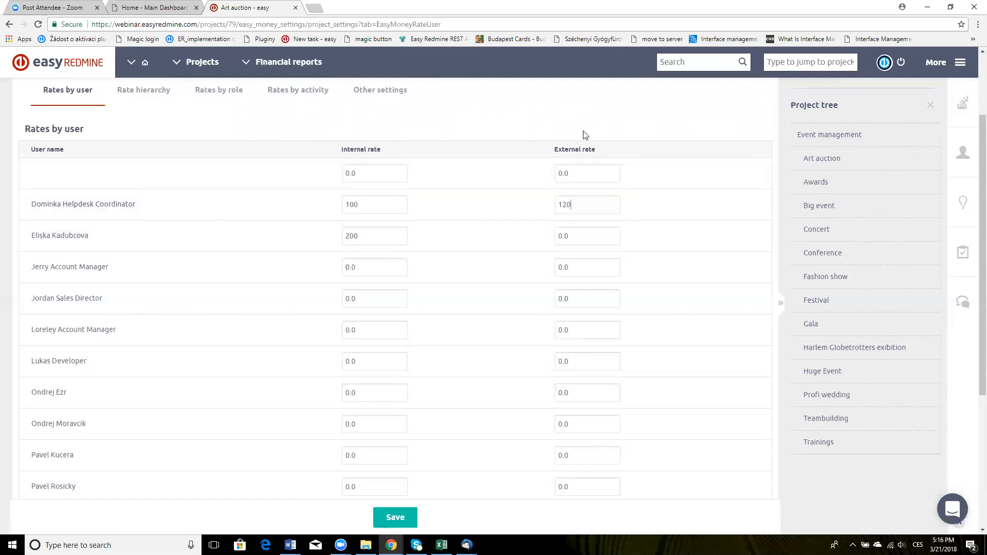
{"action": "scroll", "coordinate": [545, 252], "scroll_direction": "up", "scroll_amount": 2}
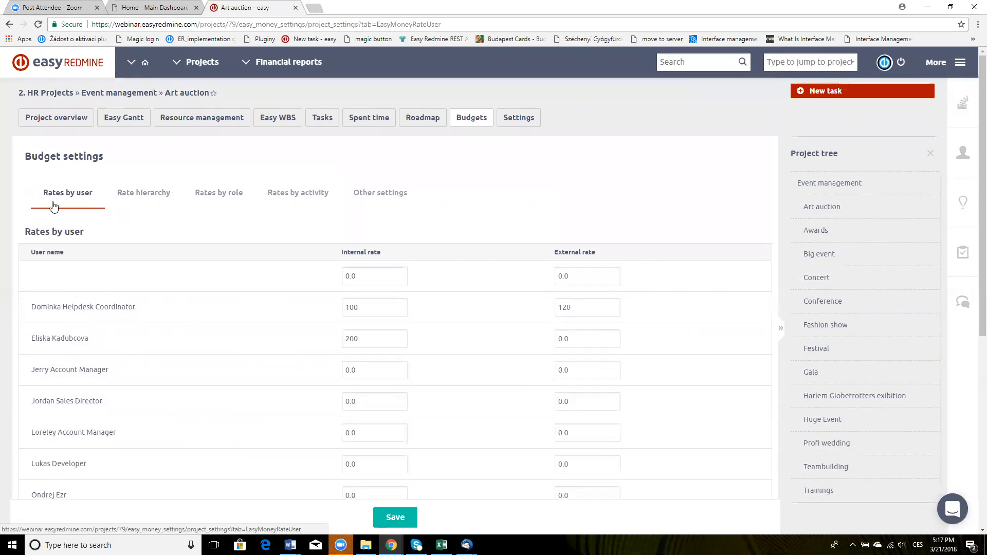
Step: Examine the project's internal and external rates by role and by activity
{"action": "left_click", "coordinate": [211, 194]}
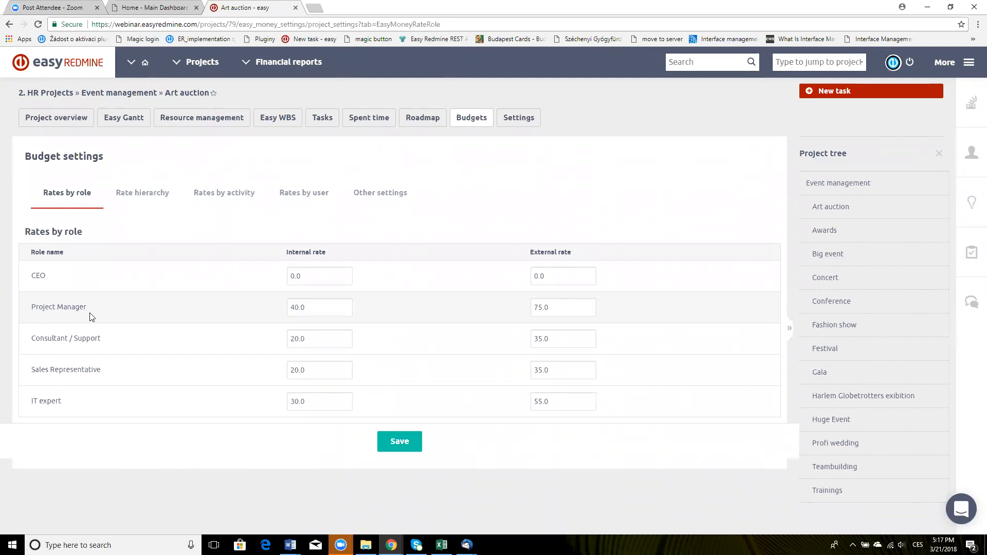
{"action": "left_click", "coordinate": [294, 309]}
{"action": "left_click", "coordinate": [218, 195]}
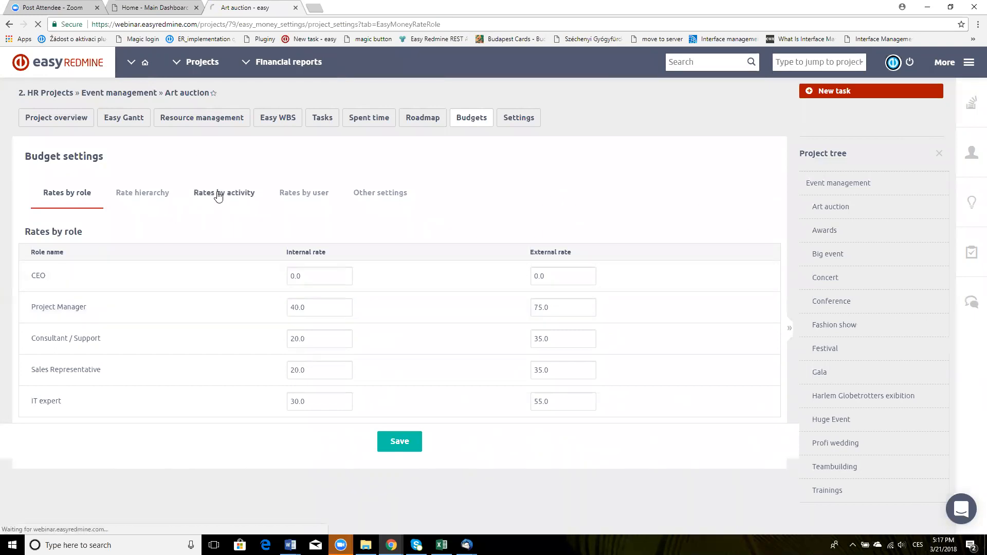
{"action": "scroll", "coordinate": [201, 271], "scroll_direction": "down", "scroll_amount": 1}
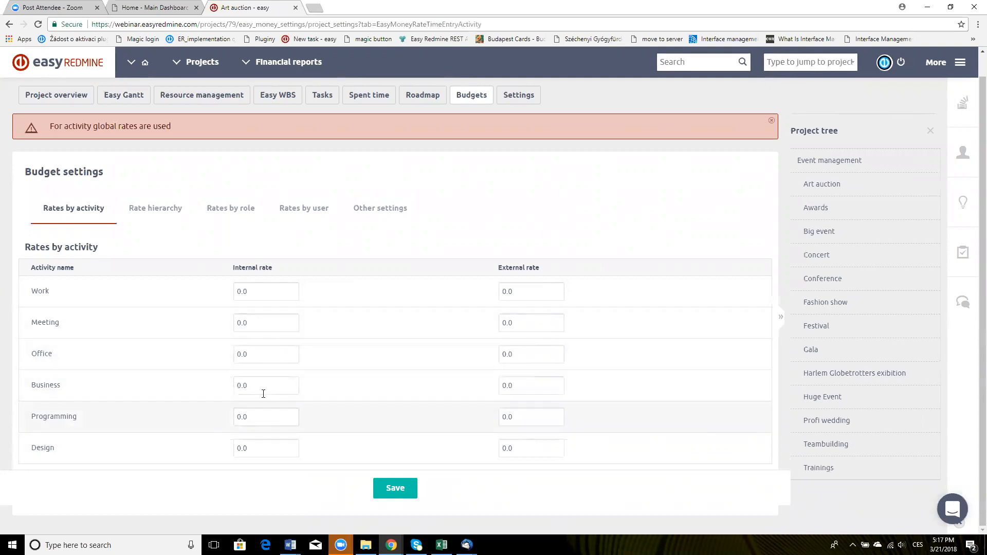
Step: In the rate hierarchy, move User above Role for the internal rate
{"action": "left_click", "coordinate": [156, 213]}
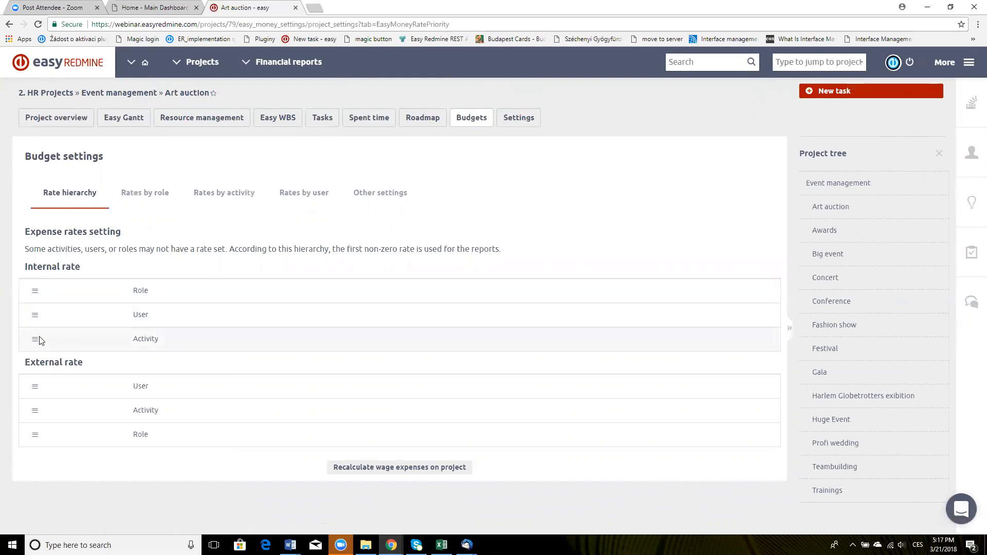
{"action": "left_click_drag", "start_coordinate": [35, 315], "coordinate": [37, 291]}
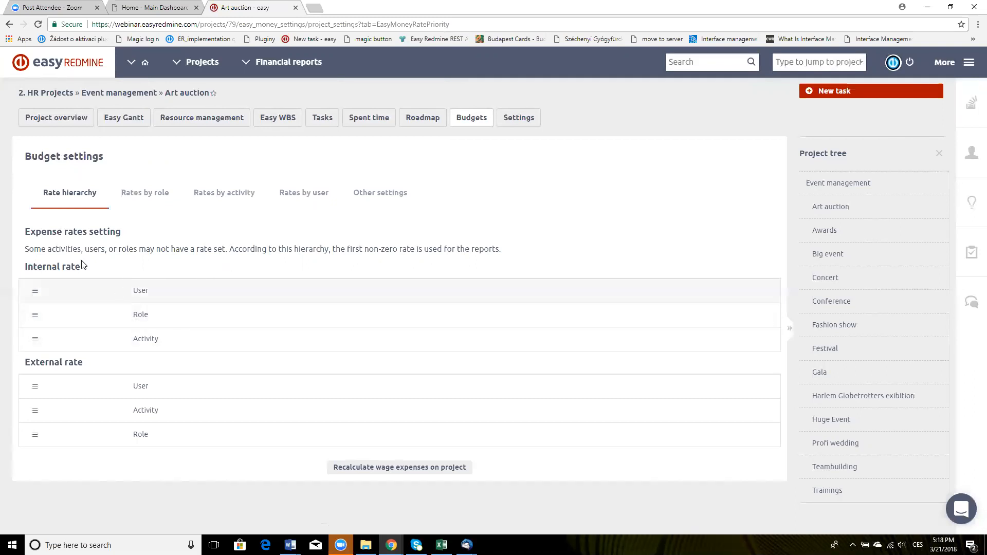
Step: Go through the project's other budget settings and try determining planned wage expenses by wage expenses (total sum)
{"action": "left_click", "coordinate": [375, 193]}
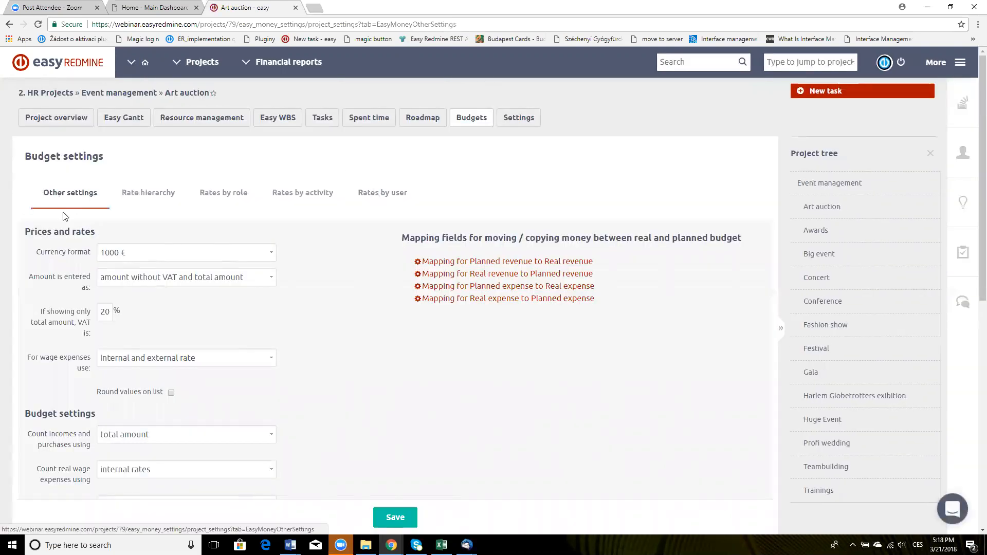
{"action": "scroll", "coordinate": [247, 319], "scroll_direction": "down", "scroll_amount": 5}
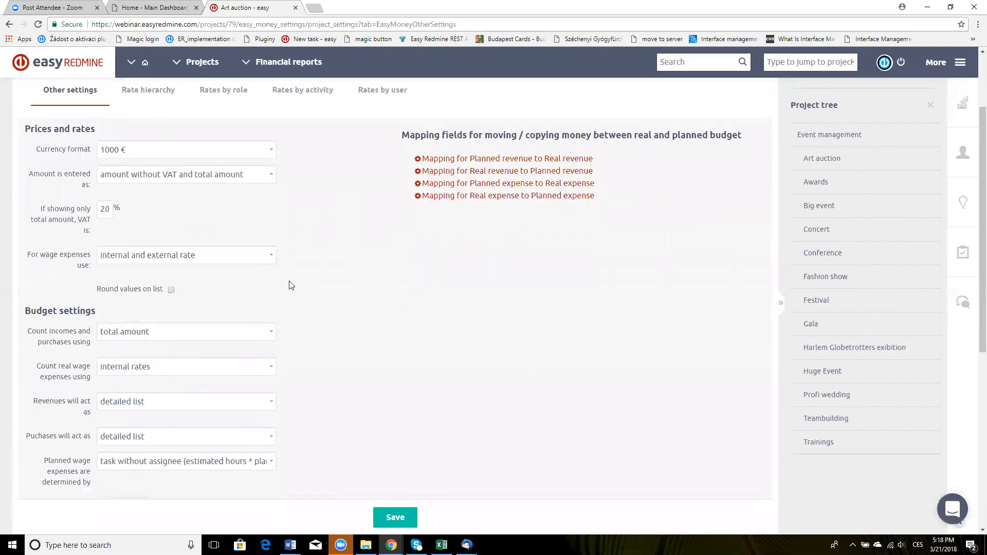
{"action": "scroll", "coordinate": [309, 281], "scroll_direction": "down", "scroll_amount": 5}
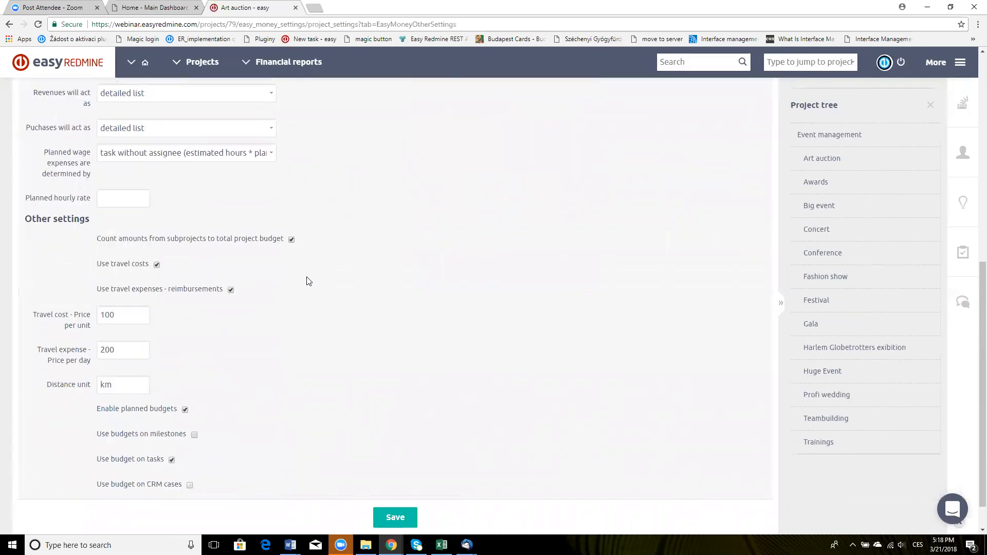
{"action": "scroll", "coordinate": [251, 307], "scroll_direction": "up", "scroll_amount": 2}
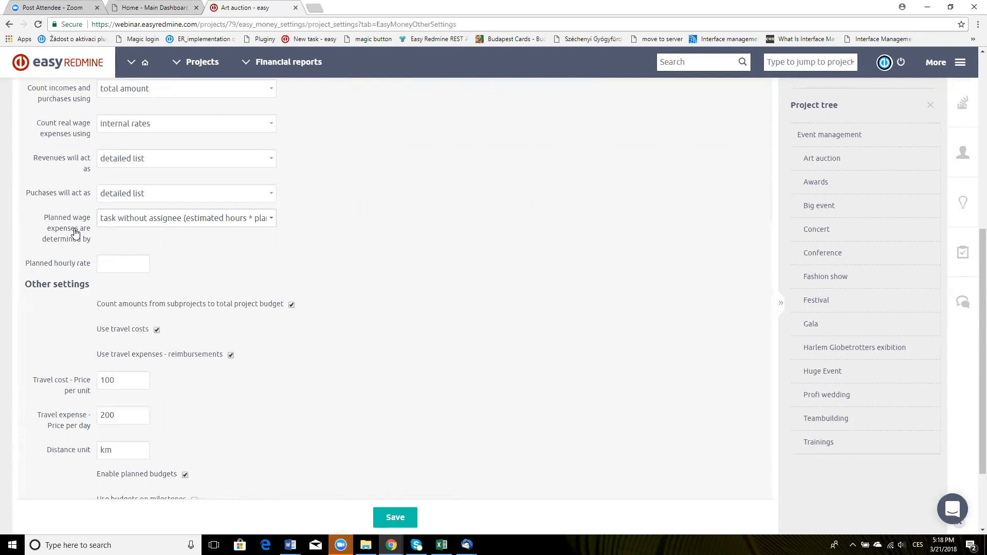
{"action": "left_click", "coordinate": [272, 220]}
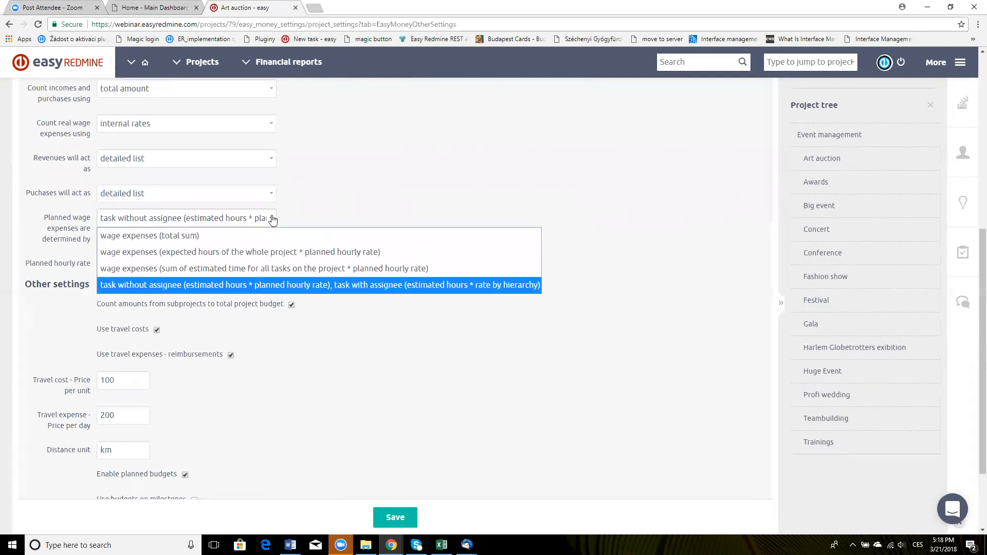
{"action": "left_click", "coordinate": [196, 236]}
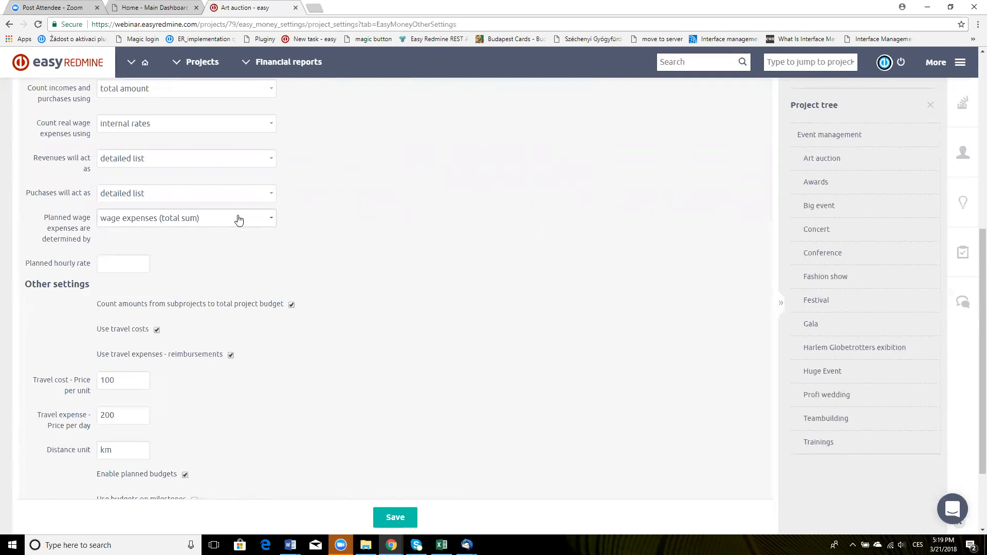
Step: Try determining planned wage expenses by expected hours of the whole project * planned hourly rate, and review the remaining calculation options
{"action": "left_click", "coordinate": [264, 222]}
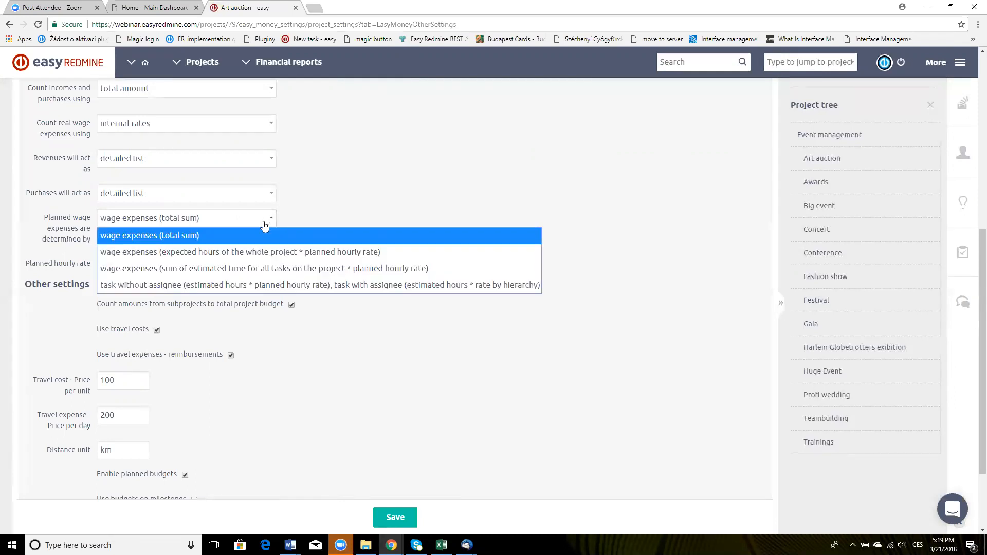
{"action": "left_click", "coordinate": [258, 251]}
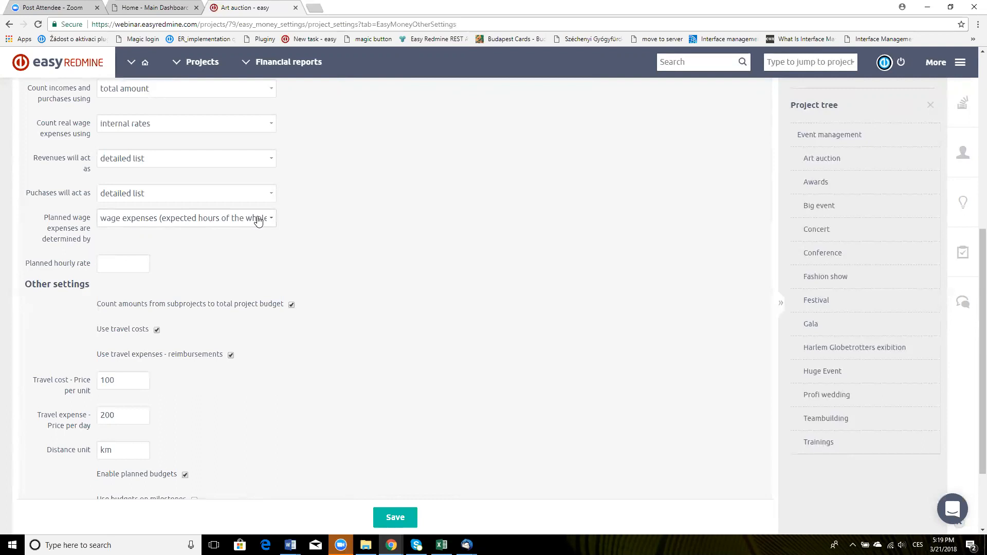
{"action": "left_click", "coordinate": [115, 263]}
{"action": "left_click", "coordinate": [270, 222]}
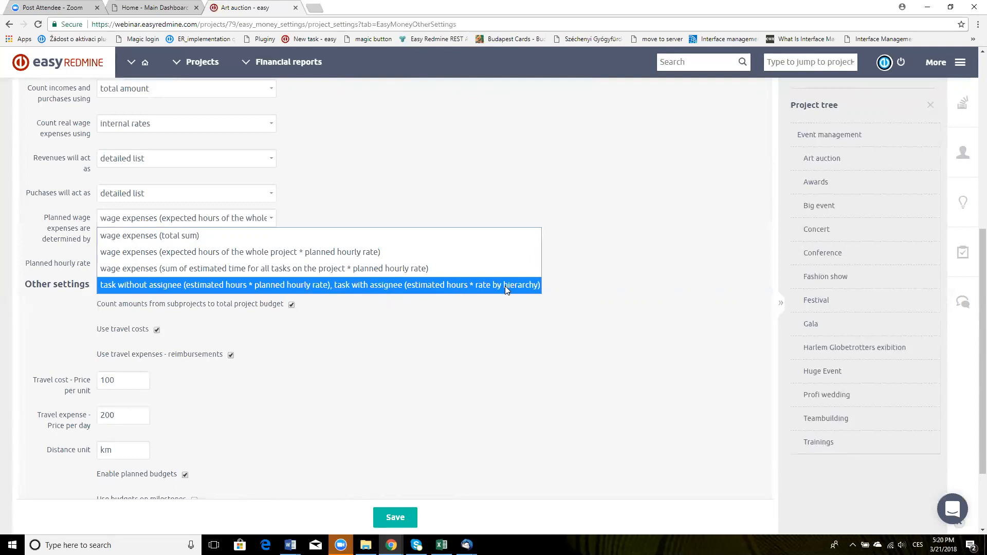
{"action": "left_click", "coordinate": [363, 339]}
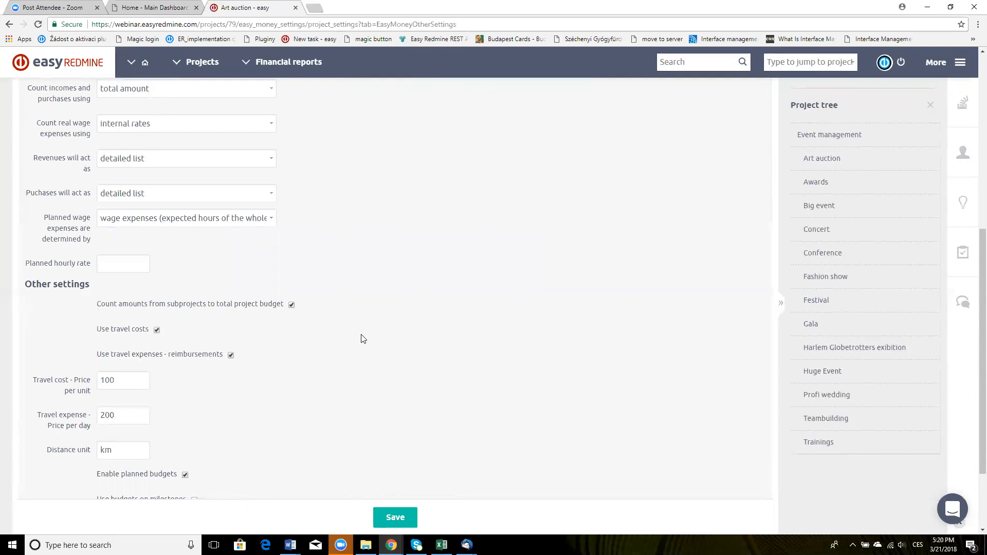
Step: Try toggling the use of travel costs and travel expense reimbursements in the project's other settings
{"action": "scroll", "coordinate": [286, 342], "scroll_direction": "down", "scroll_amount": 2}
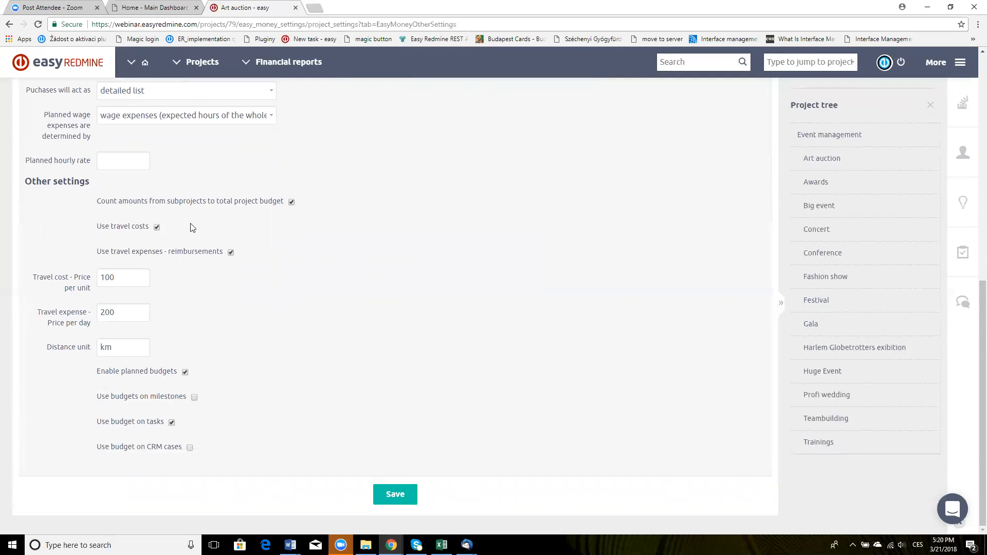
{"action": "left_click", "coordinate": [157, 228]}
{"action": "left_click", "coordinate": [231, 252]}
{"action": "scroll", "coordinate": [349, 358], "scroll_direction": "up", "scroll_amount": 8}
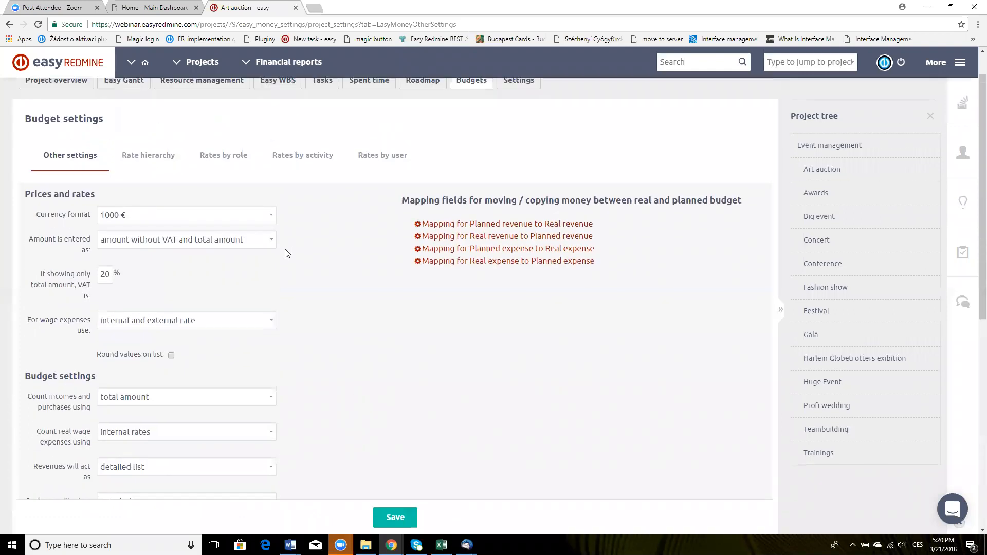
{"action": "scroll", "coordinate": [287, 253], "scroll_direction": "up", "scroll_amount": 1}
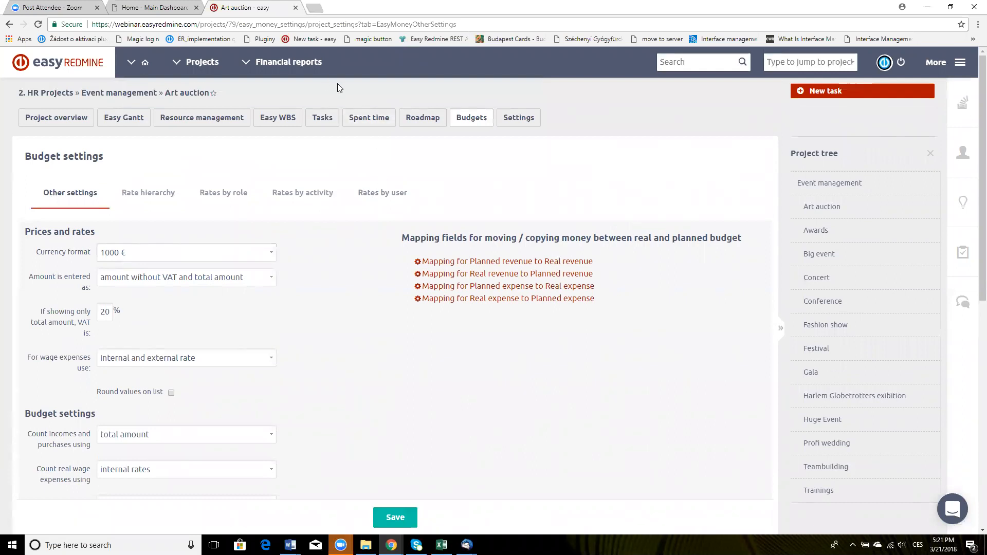
Step: Open the financial reports overview, check where else Budgets can be reached, and examine the Profit & Loss statement
{"action": "left_click", "coordinate": [299, 64]}
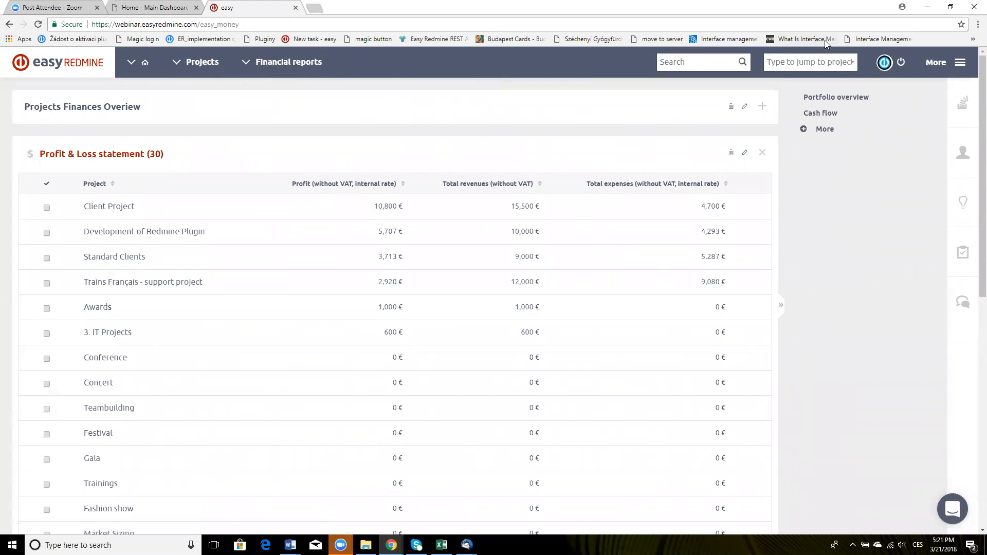
{"action": "left_click", "coordinate": [960, 64]}
{"action": "mouse_move", "coordinate": [922, 484]}
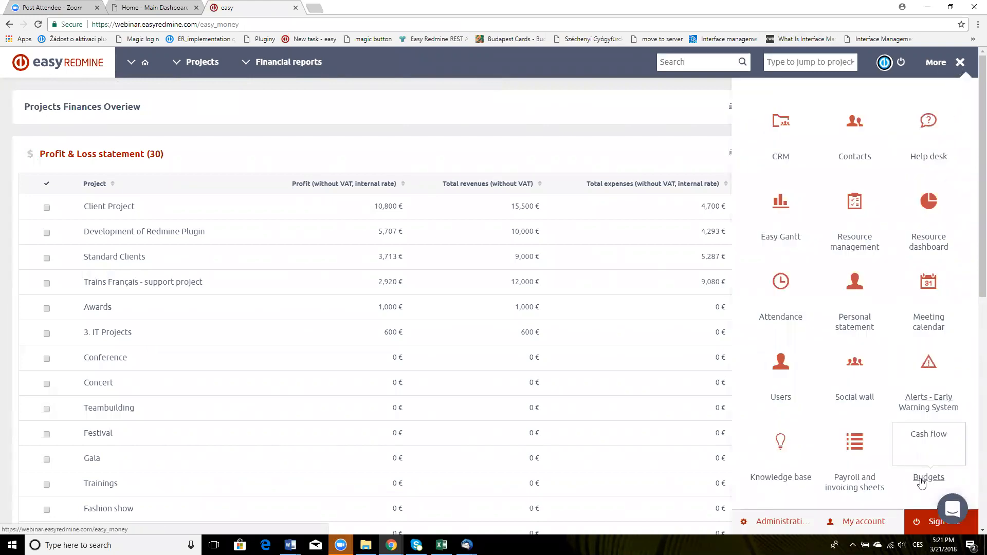
{"action": "left_click", "coordinate": [612, 90]}
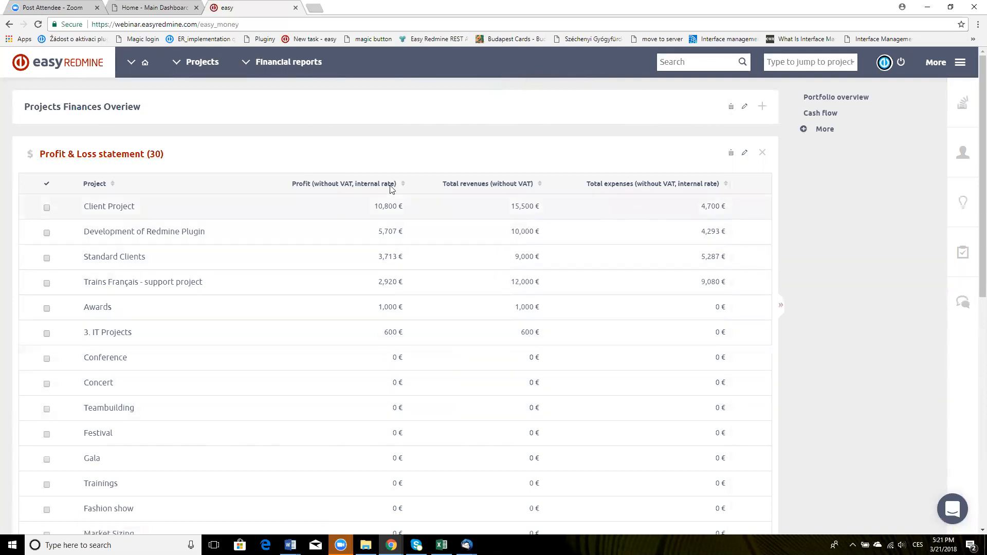
{"action": "scroll", "coordinate": [312, 143], "scroll_direction": "down", "scroll_amount": 9}
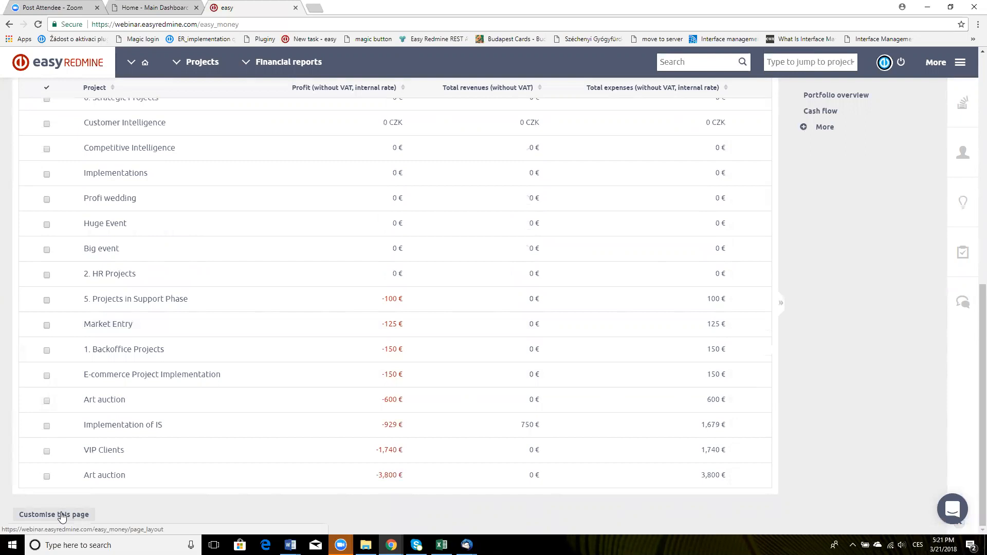
{"action": "scroll", "coordinate": [159, 329], "scroll_direction": "up", "scroll_amount": 10}
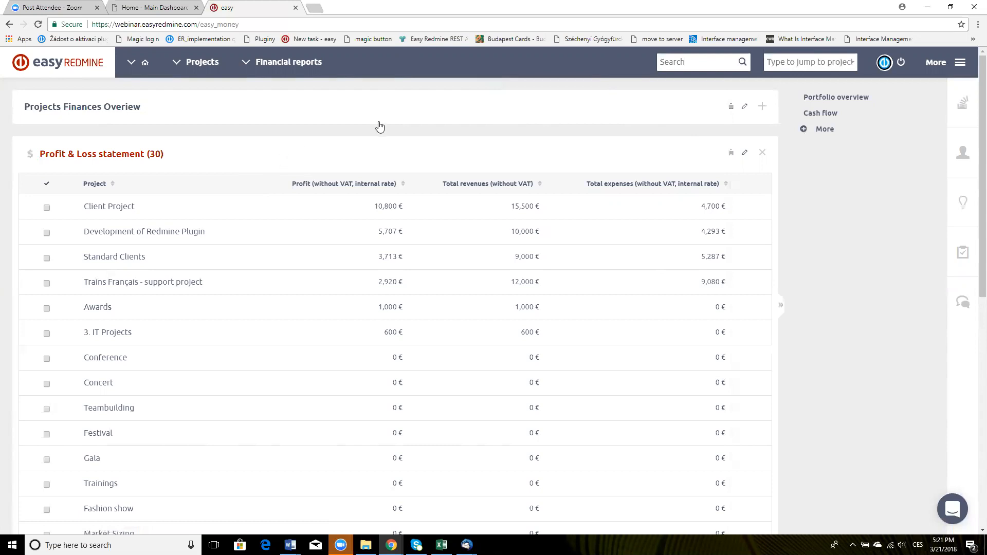
Step: Open the portfolio overview and remove the profit, total revenues and total expenses columns from its selected columns
{"action": "left_click", "coordinate": [827, 97]}
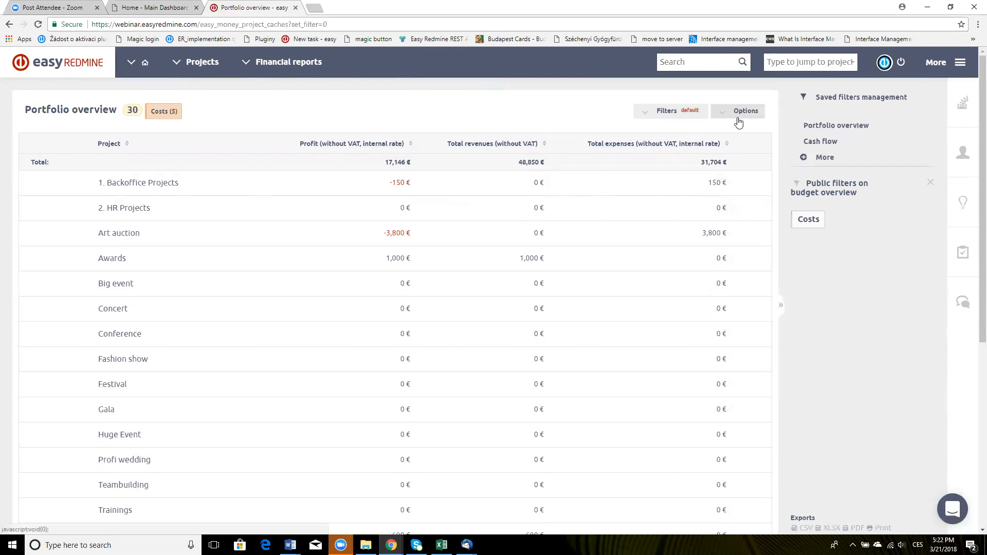
{"action": "left_click", "coordinate": [744, 111]}
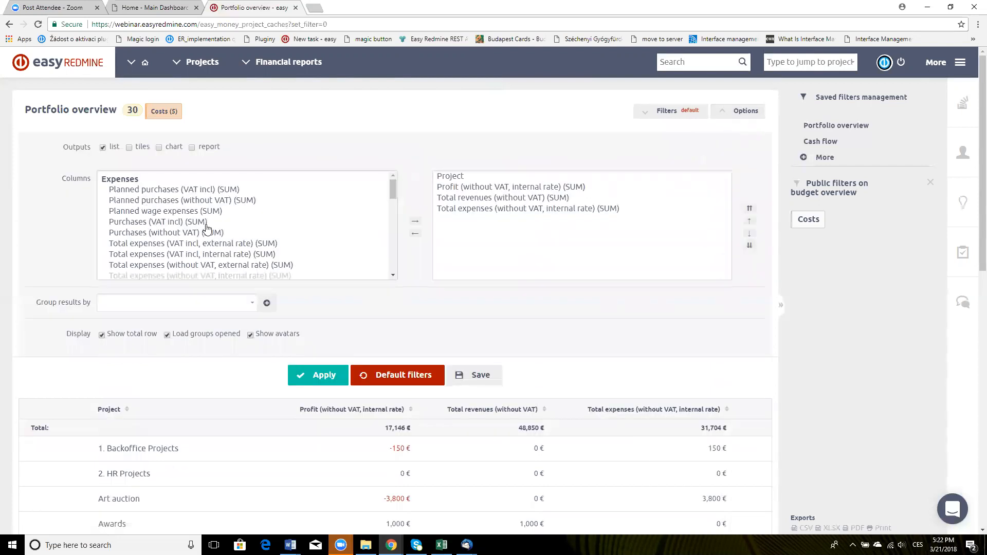
{"action": "left_click_drag", "start_coordinate": [461, 188], "coordinate": [464, 211]}
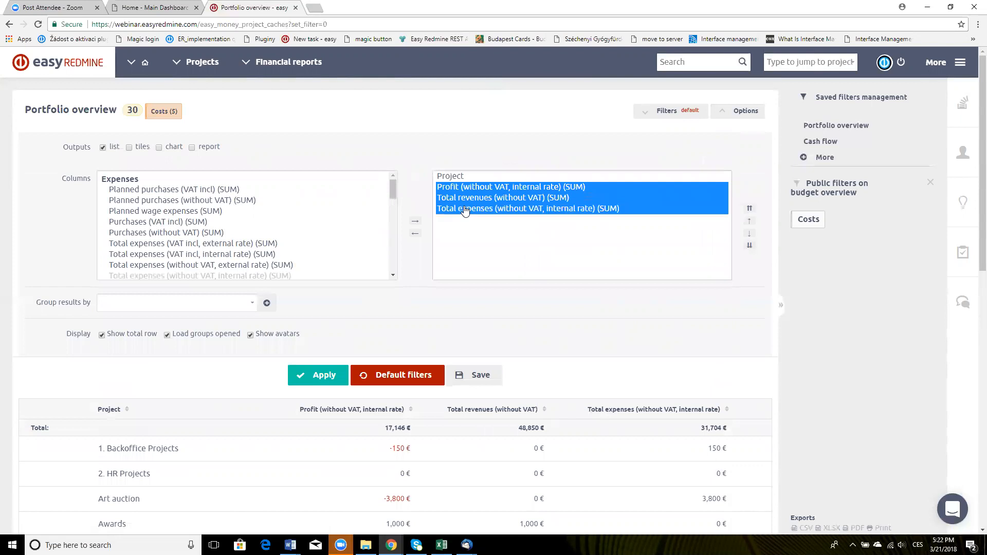
{"action": "left_click", "coordinate": [415, 233]}
Step: Add Planned purchases (VAT incl), Planned purchases (without VAT), Planned wage expenses and Purchases (VAT incl) as columns and apply the selection
{"action": "left_click_drag", "start_coordinate": [185, 197], "coordinate": [185, 224]}
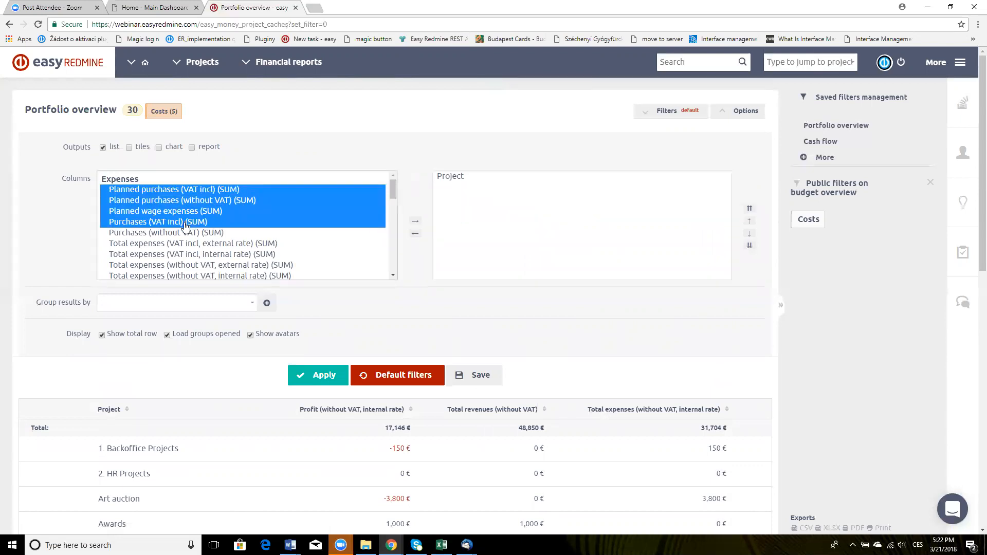
{"action": "left_click", "coordinate": [421, 224]}
{"action": "left_click", "coordinate": [422, 225]}
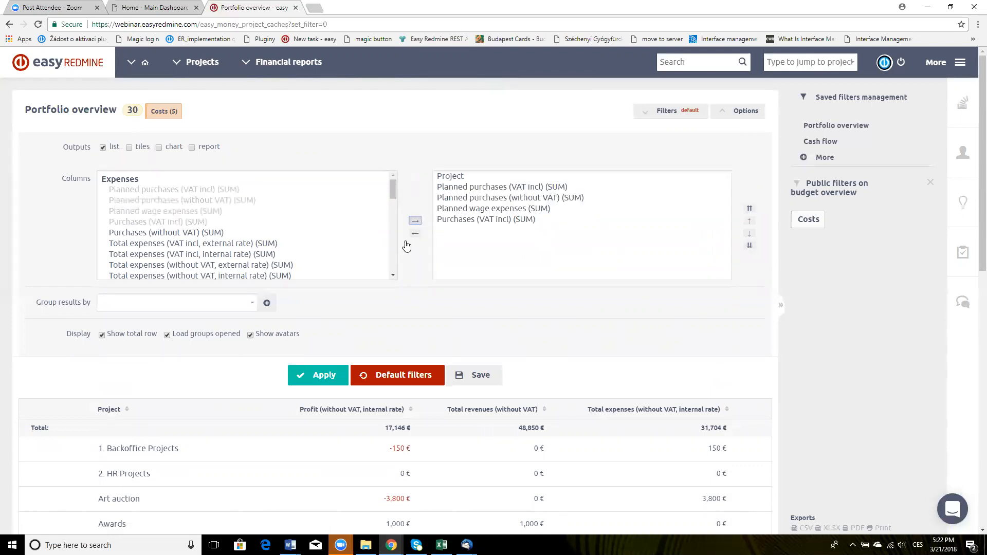
{"action": "left_click", "coordinate": [322, 375]}
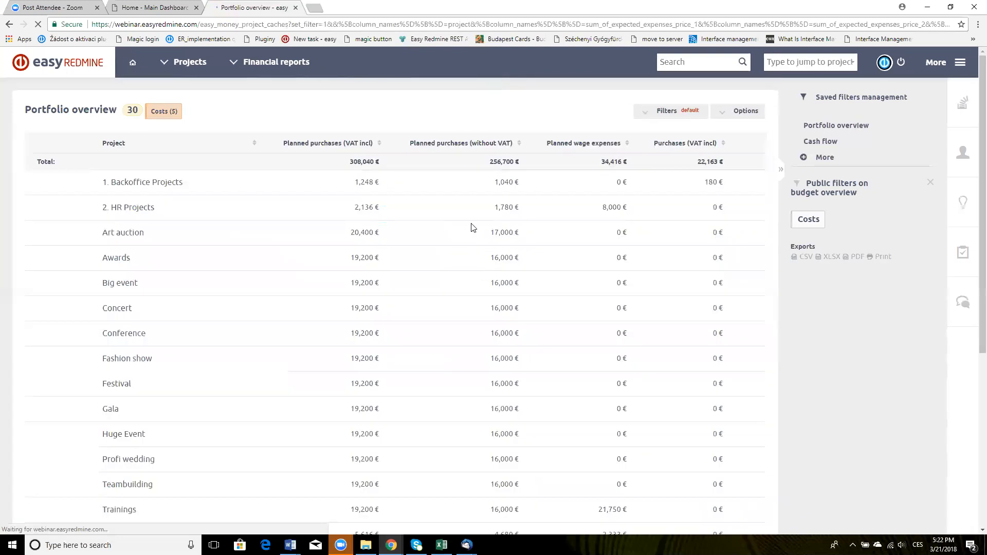
Step: Examine the filters that can be added to the portfolio overview, from general fields through expenses, revenues and profit to project custom fields
{"action": "left_click", "coordinate": [666, 115]}
{"action": "left_click", "coordinate": [243, 149]}
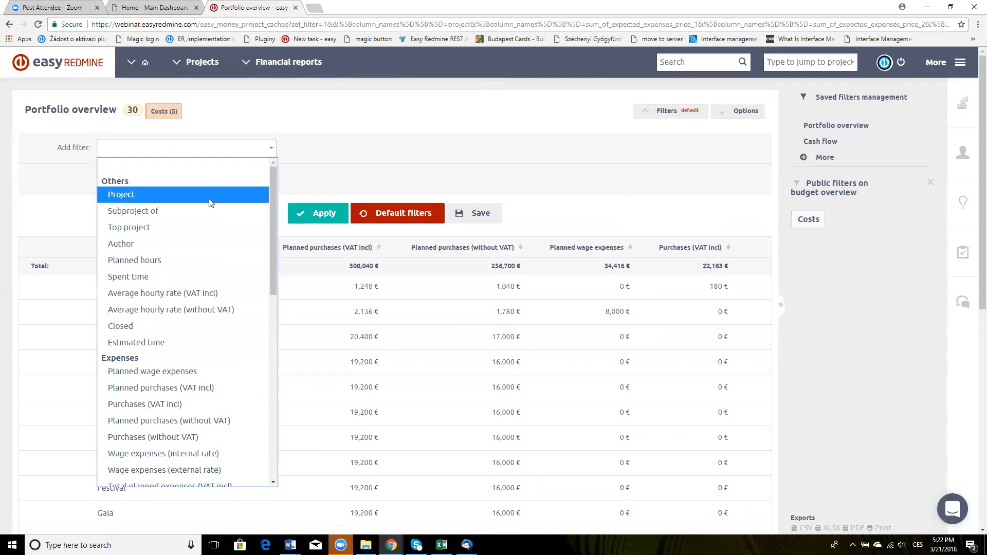
{"action": "scroll", "coordinate": [189, 211], "scroll_direction": "down", "scroll_amount": 4}
{"action": "left_click", "coordinate": [179, 156]}
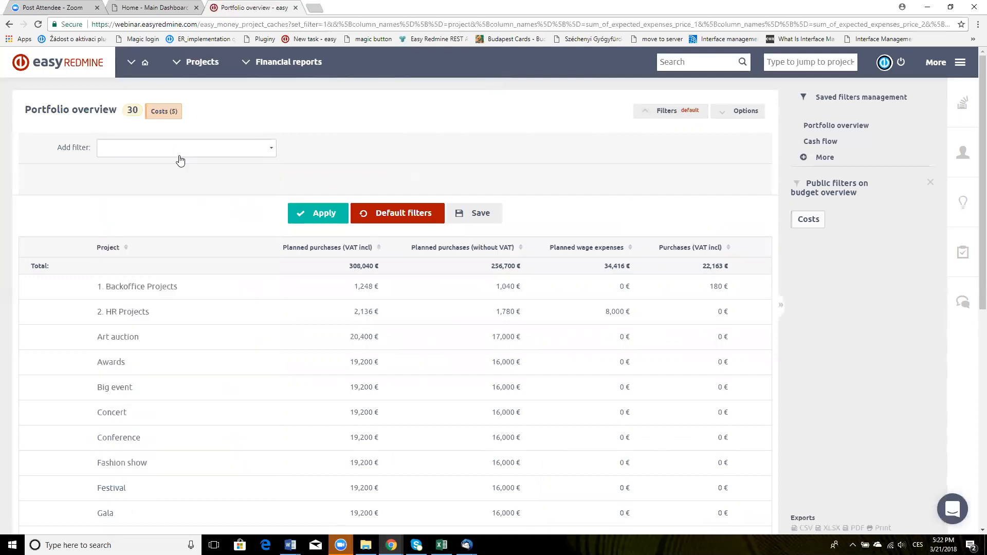
{"action": "left_click", "coordinate": [259, 154]}
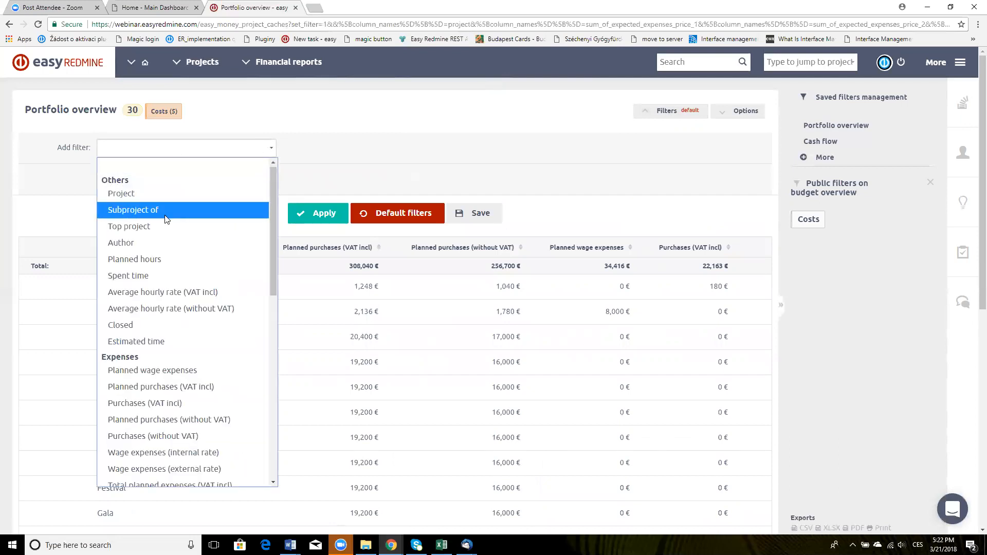
{"action": "scroll", "coordinate": [157, 233], "scroll_direction": "down", "scroll_amount": 2}
{"action": "scroll", "coordinate": [169, 288], "scroll_direction": "down", "scroll_amount": 2}
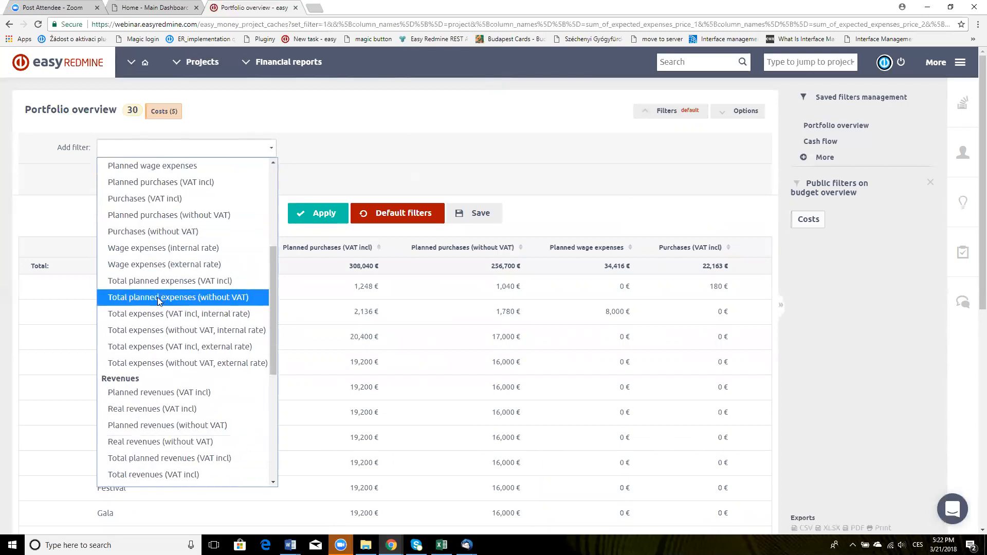
{"action": "scroll", "coordinate": [163, 297], "scroll_direction": "down", "scroll_amount": 4}
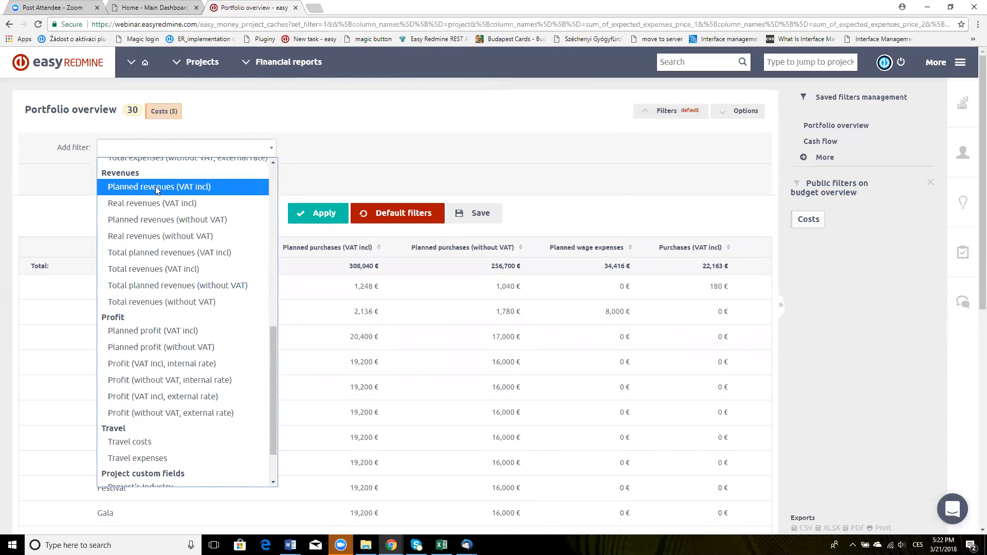
{"action": "scroll", "coordinate": [163, 225], "scroll_direction": "down", "scroll_amount": 1}
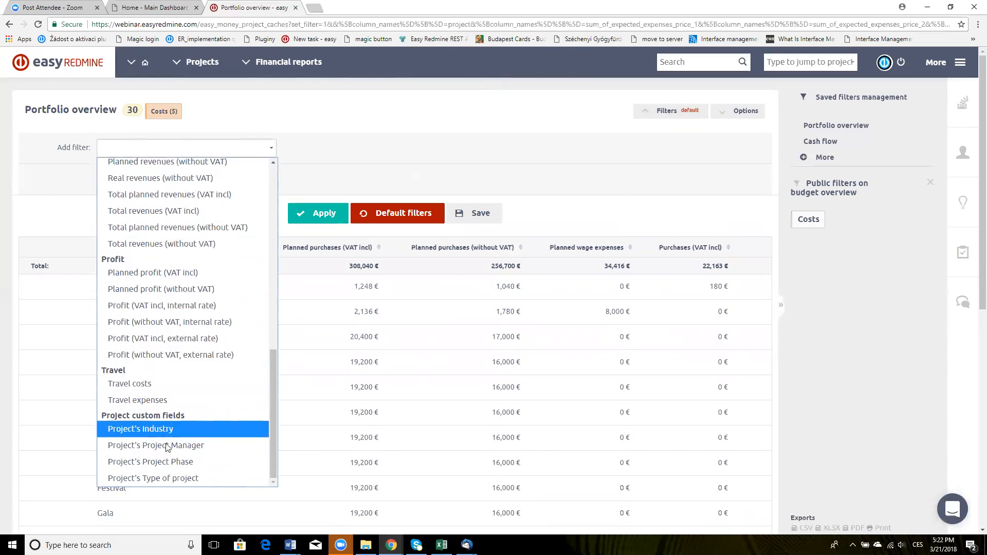
{"action": "left_click", "coordinate": [362, 146]}
Step: Open the saved Costs chart, inspect the planned and real expenses of Trains Français - support project, and open the Cash flow report
{"action": "left_click", "coordinate": [169, 116]}
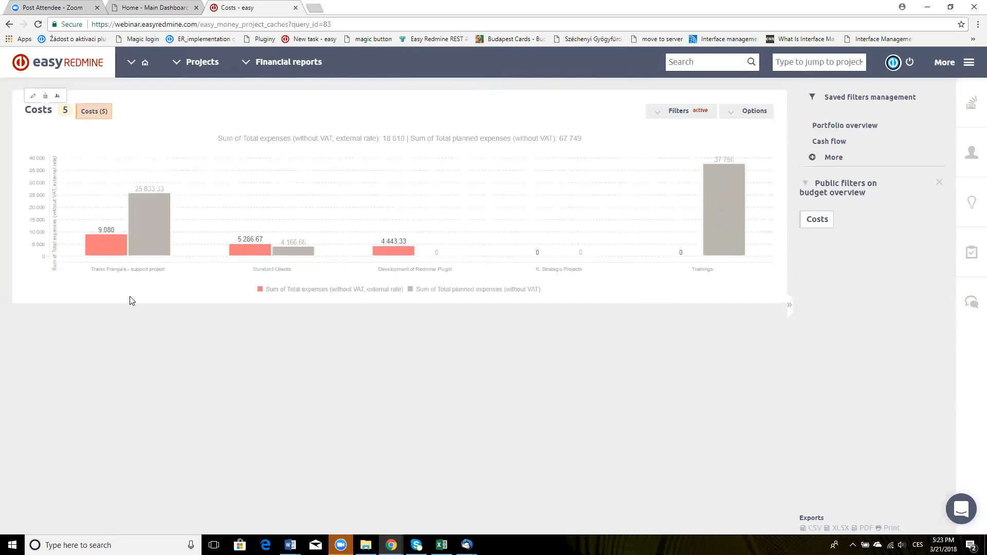
{"action": "mouse_move", "coordinate": [99, 240]}
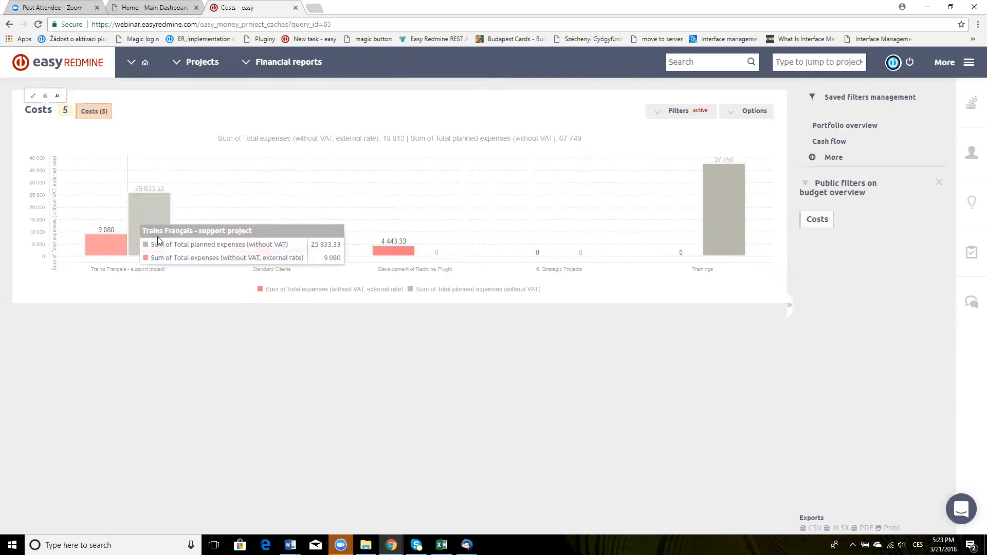
{"action": "left_click", "coordinate": [838, 141]}
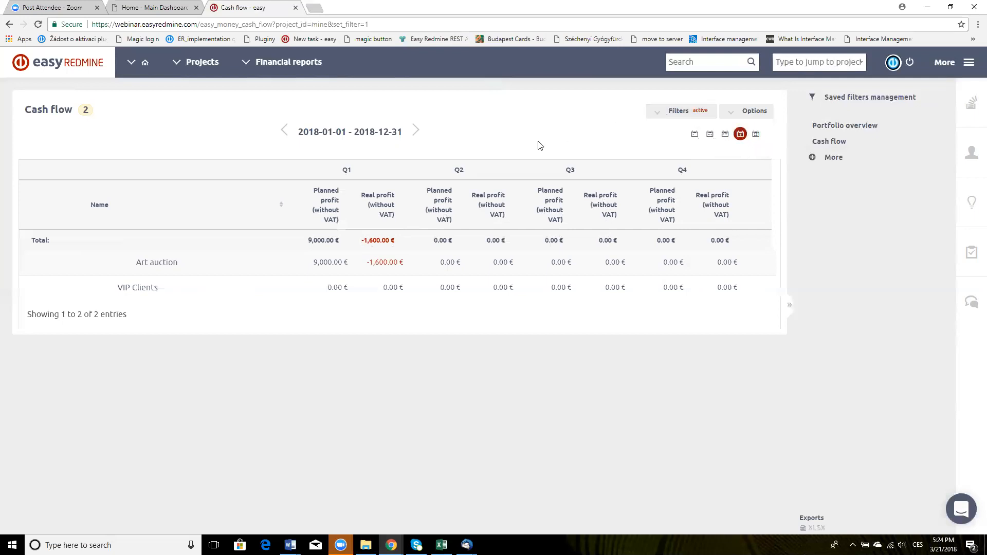
Step: Open the Real incomes overview and apply its saved Paid invoices filter
{"action": "left_click", "coordinate": [813, 157]}
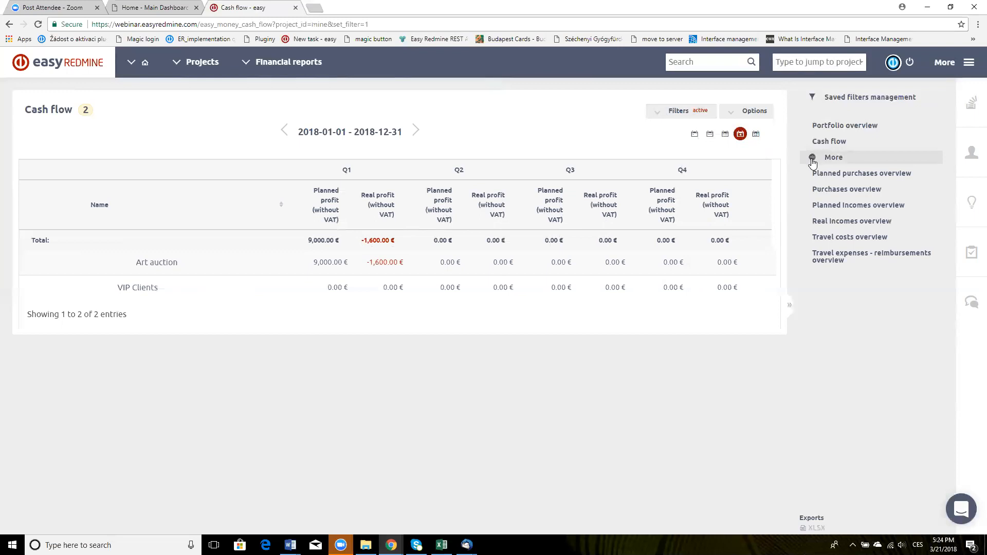
{"action": "left_click", "coordinate": [883, 225]}
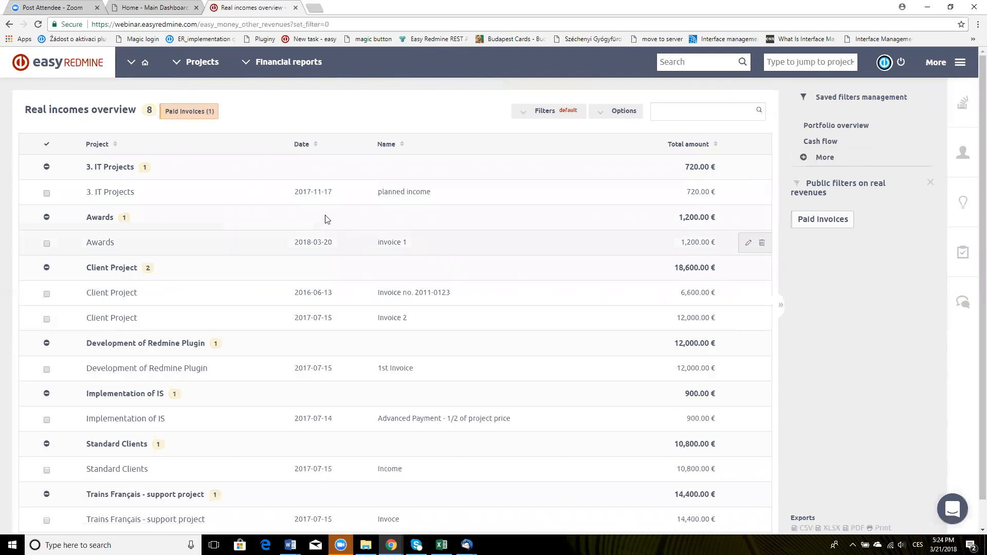
{"action": "left_click", "coordinate": [208, 114]}
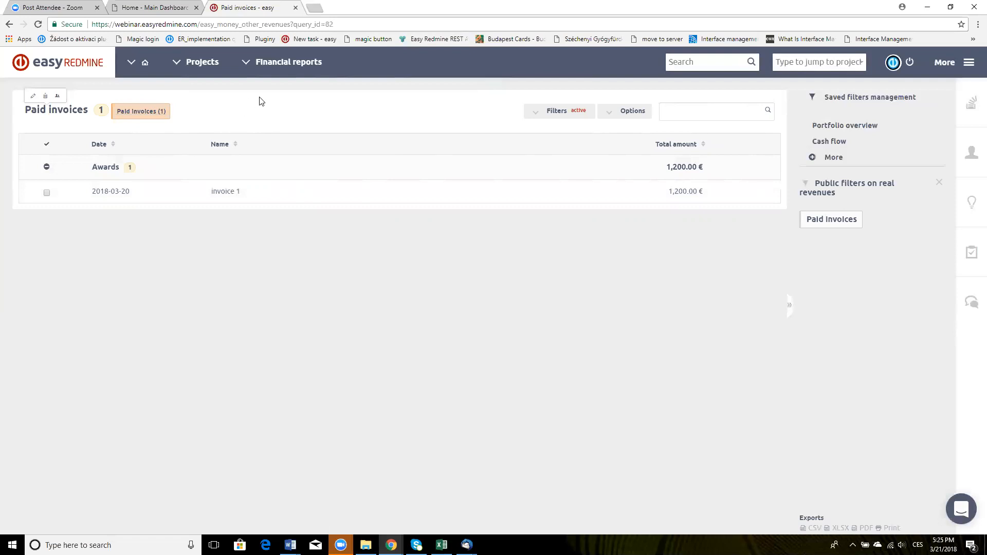
Step: Open the Payroll and invoicing sheet and look through its time entries, workers' sheets and public filters
{"action": "left_click", "coordinate": [968, 62]}
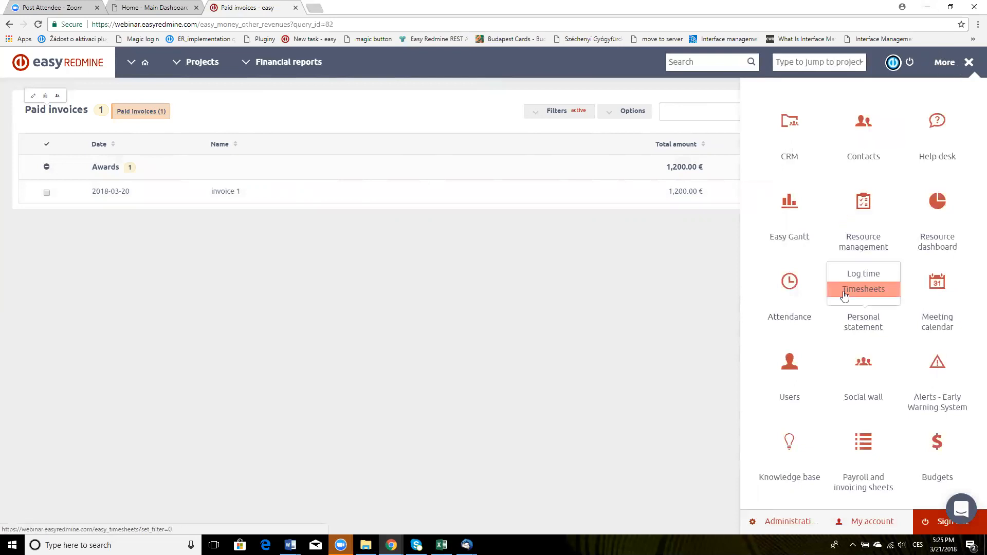
{"action": "left_click", "coordinate": [864, 491]}
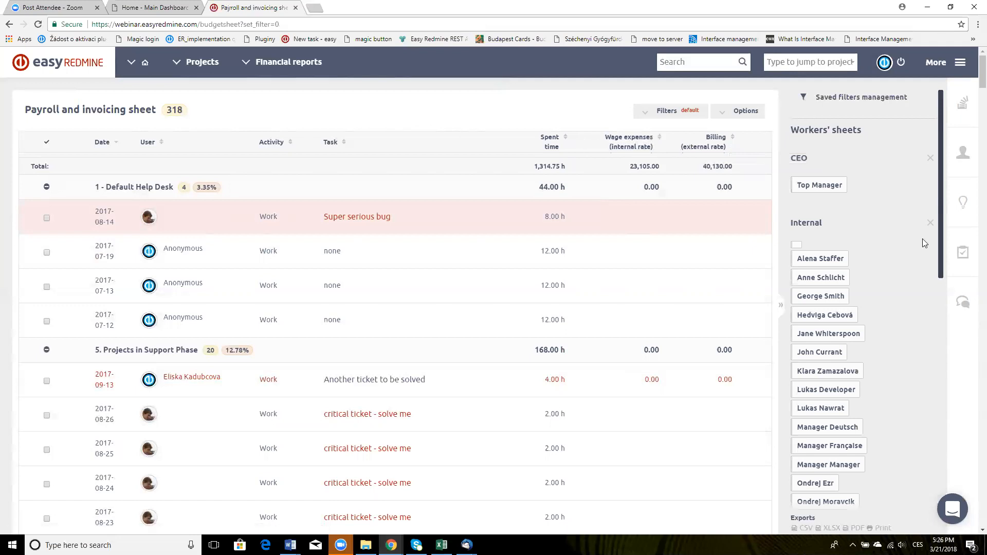
{"action": "scroll", "coordinate": [922, 238], "scroll_direction": "down", "scroll_amount": 10}
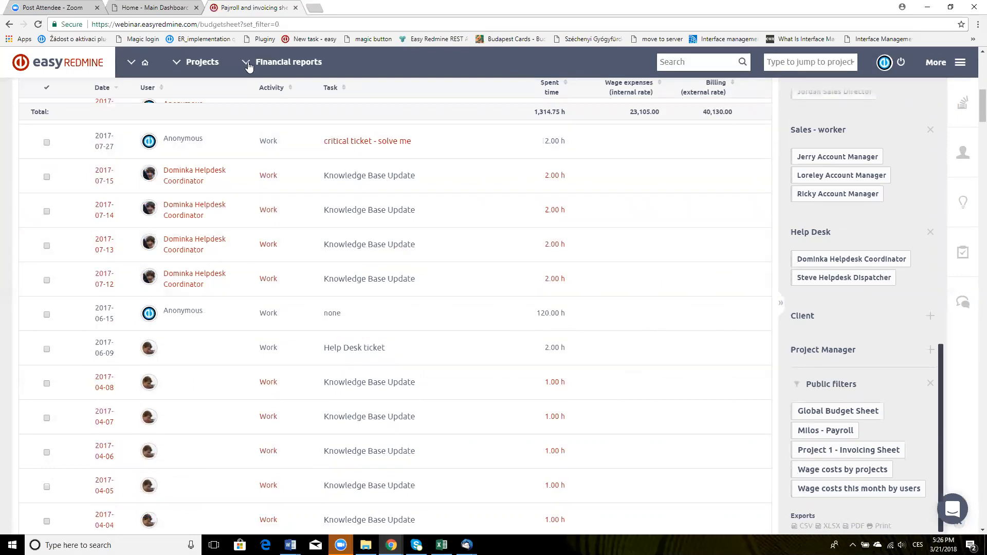
Step: Return to the home page and open the Wage costs by projects report from the financial reports shortcuts
{"action": "left_click", "coordinate": [88, 66]}
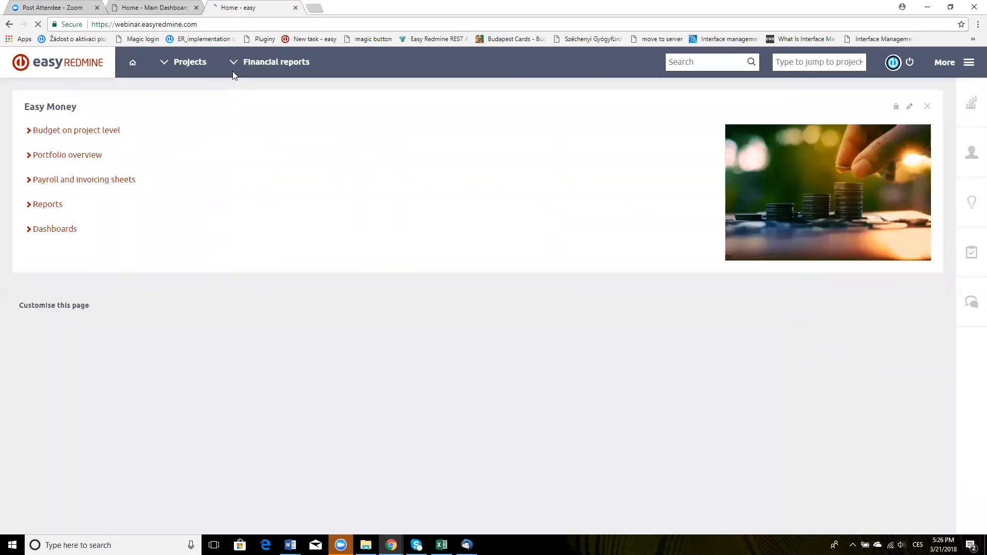
{"action": "left_click", "coordinate": [246, 64]}
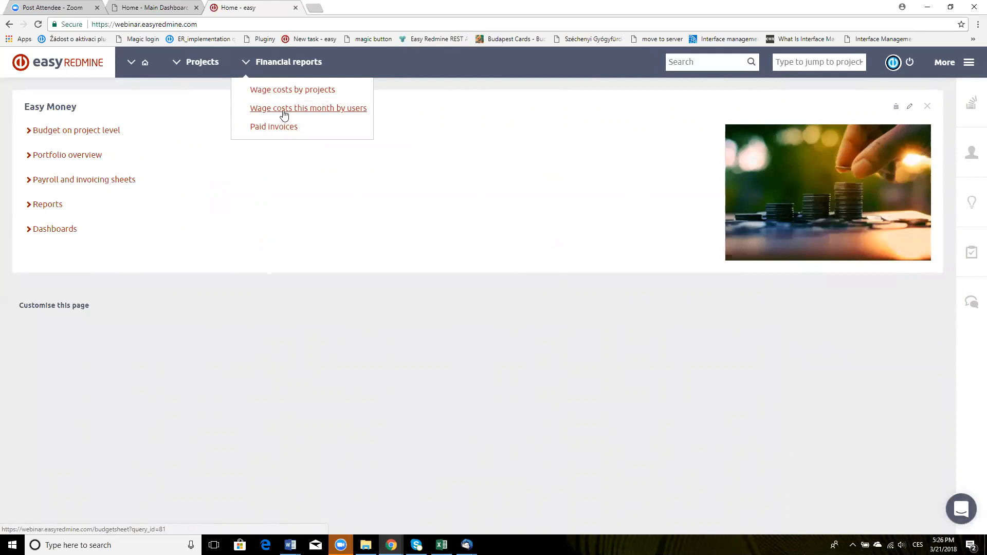
{"action": "left_click", "coordinate": [291, 90]}
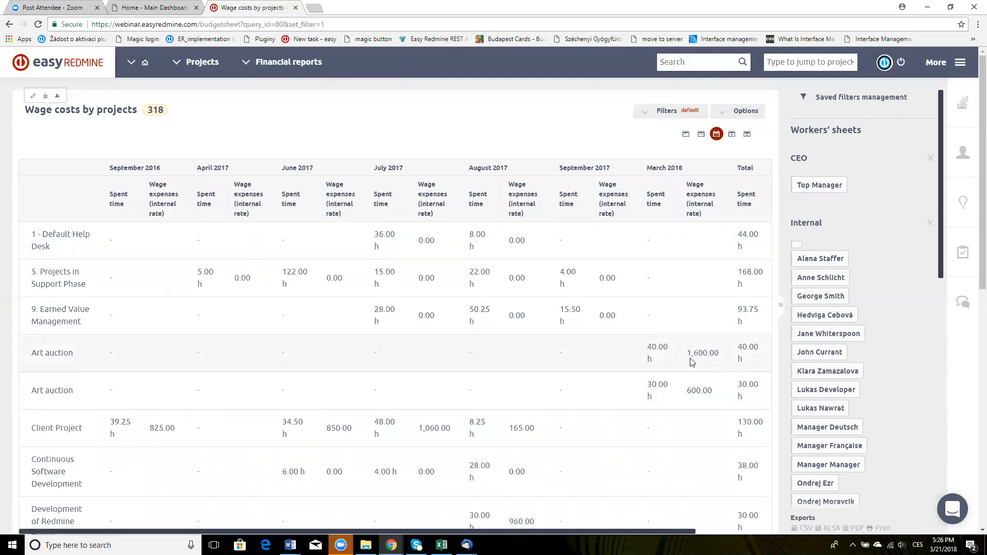
Step: Customise the home page by applying the EM webinar dashboard template, save the page and dismiss the notice
{"action": "left_click", "coordinate": [86, 62]}
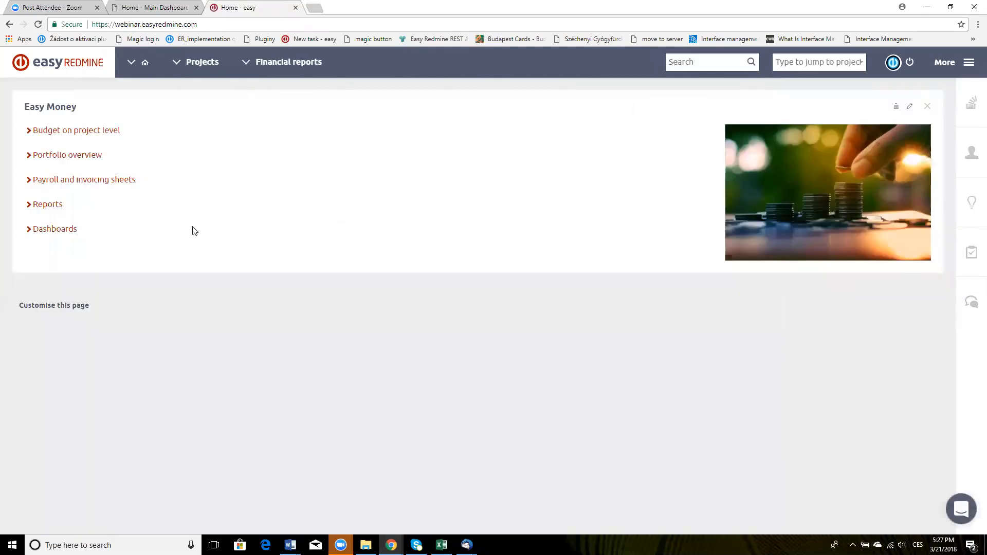
{"action": "left_click", "coordinate": [75, 307]}
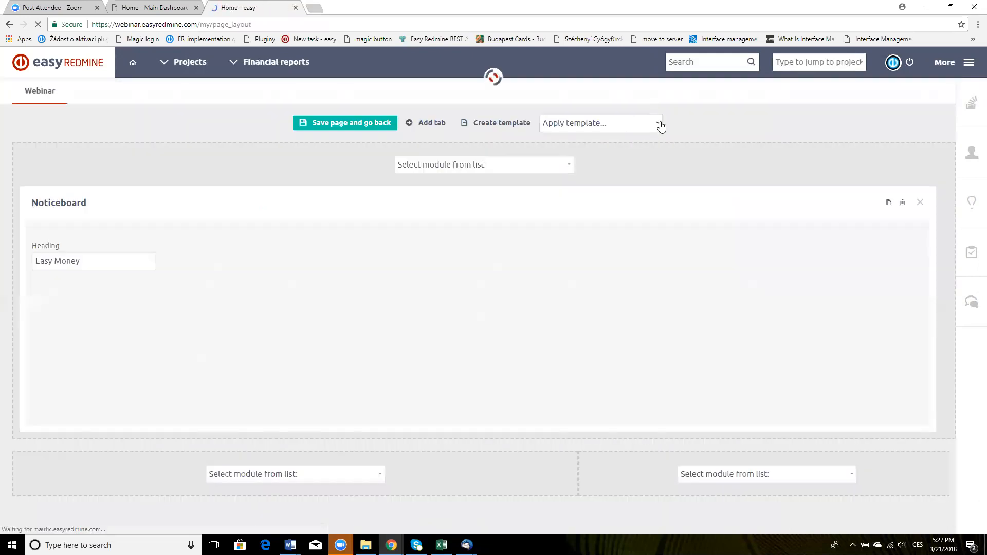
{"action": "left_click", "coordinate": [658, 123]}
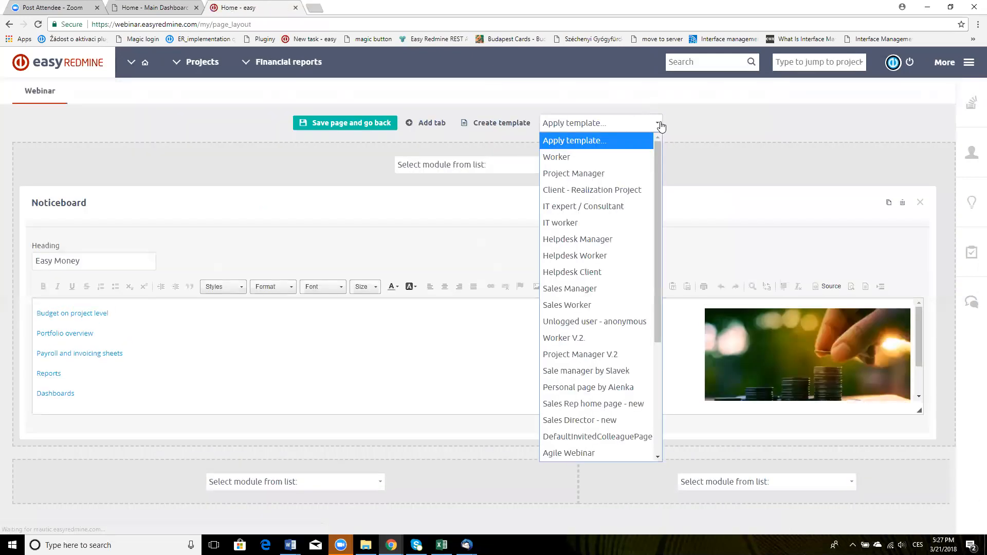
{"action": "scroll", "coordinate": [617, 206], "scroll_direction": "down", "scroll_amount": 4}
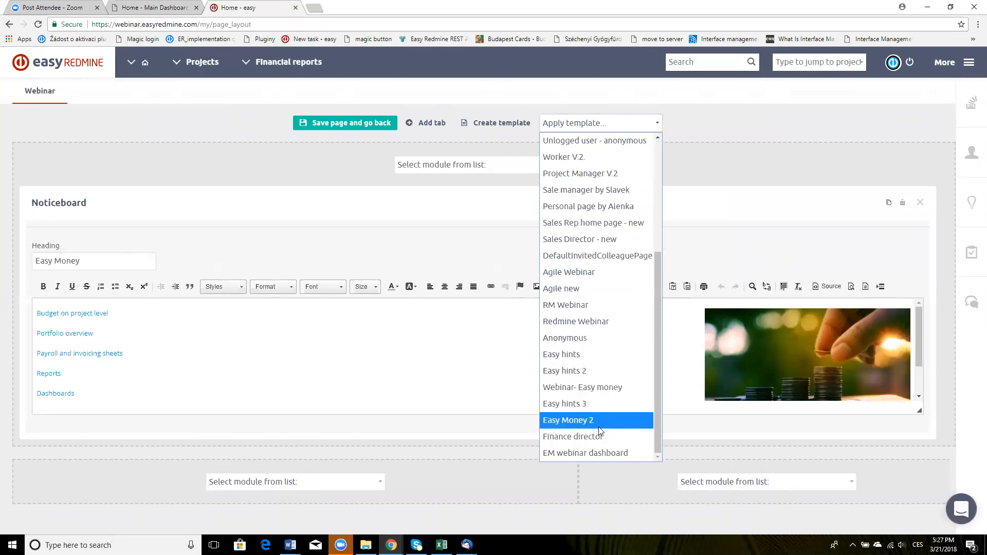
{"action": "left_click", "coordinate": [617, 454]}
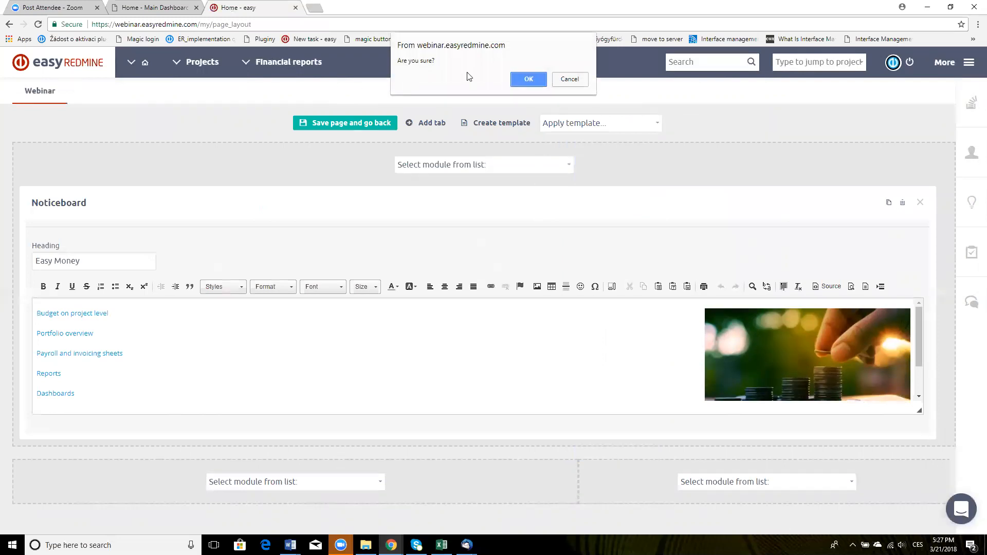
{"action": "left_click", "coordinate": [534, 85]}
{"action": "left_click", "coordinate": [359, 123]}
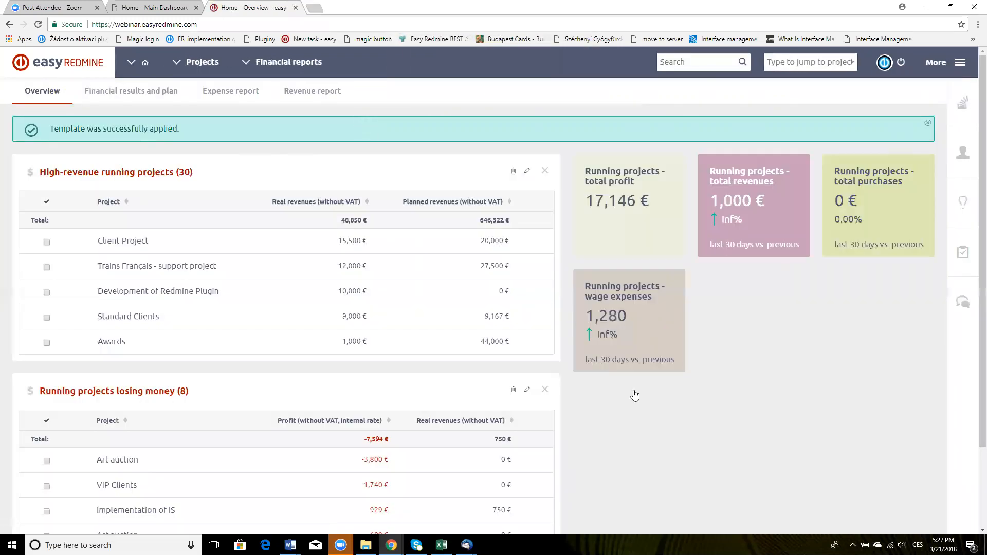
{"action": "left_click", "coordinate": [928, 123]}
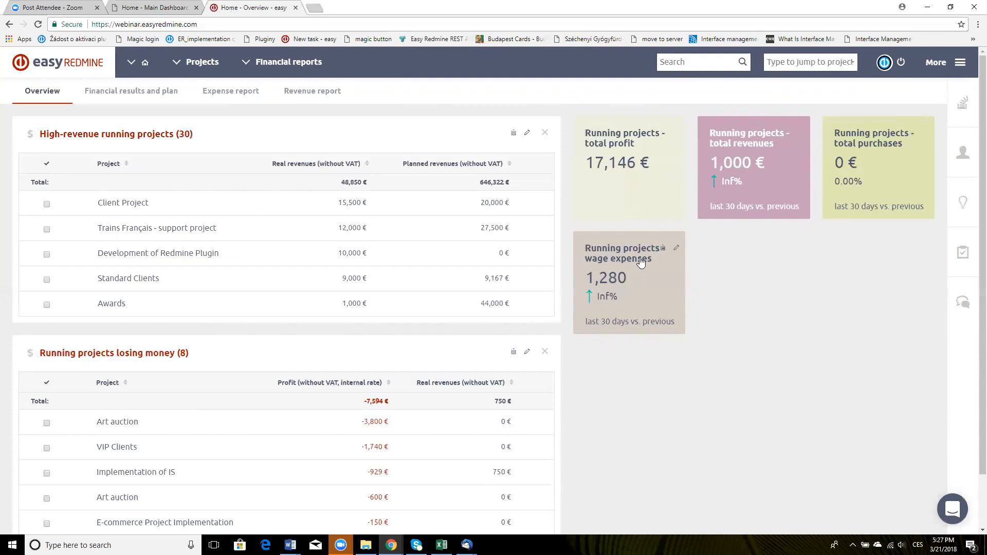
Step: Examine the dashboard's Financial results and plan charts and its Expense report, including wage expenses, latest expenses and wages by project
{"action": "left_click", "coordinate": [166, 91]}
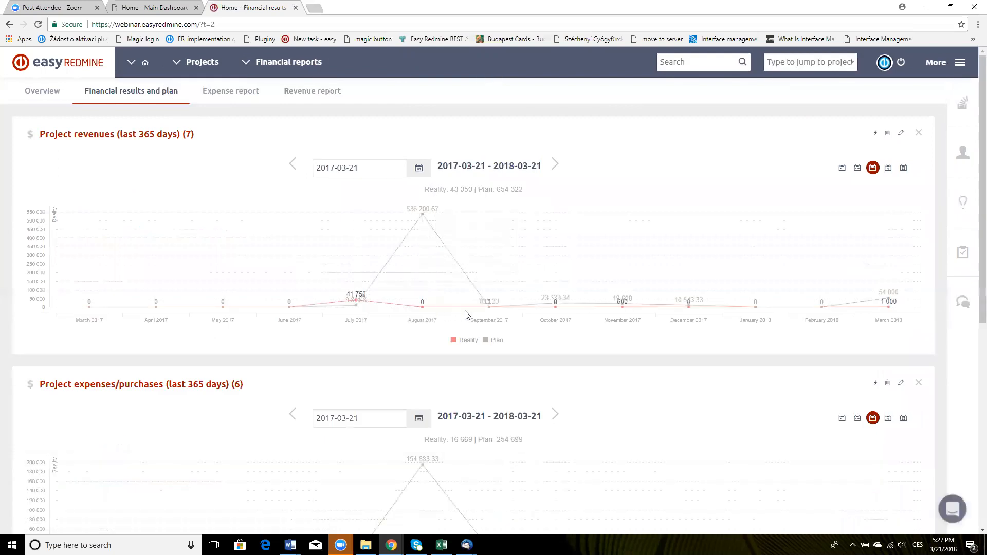
{"action": "mouse_move", "coordinate": [440, 303]}
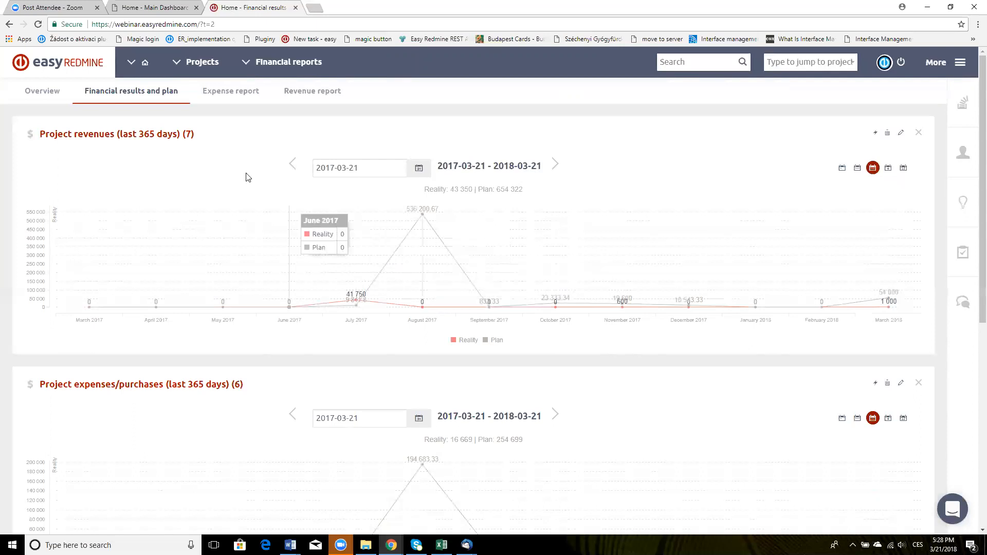
{"action": "left_click", "coordinate": [242, 93]}
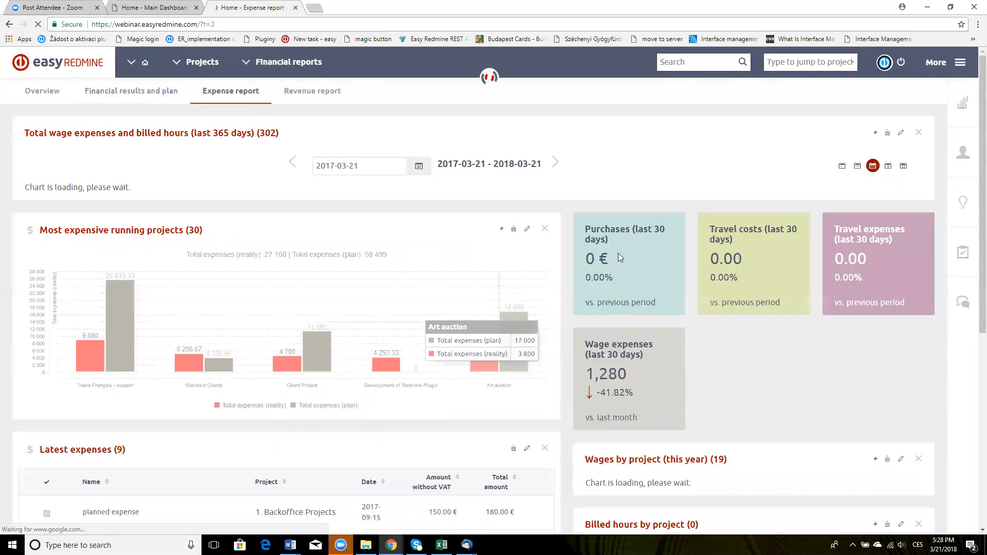
{"action": "scroll", "coordinate": [823, 341], "scroll_direction": "down", "scroll_amount": 3}
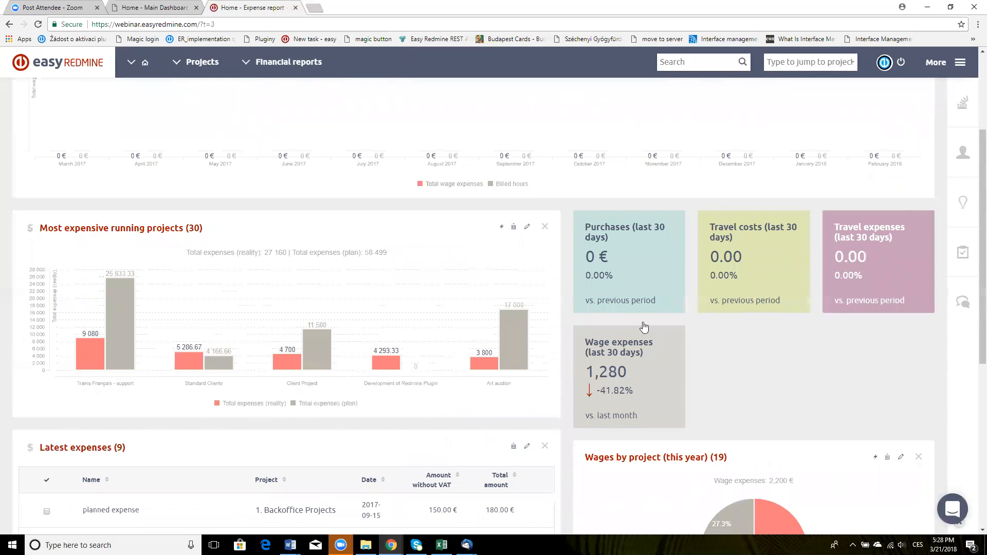
{"action": "scroll", "coordinate": [643, 326], "scroll_direction": "down", "scroll_amount": 2}
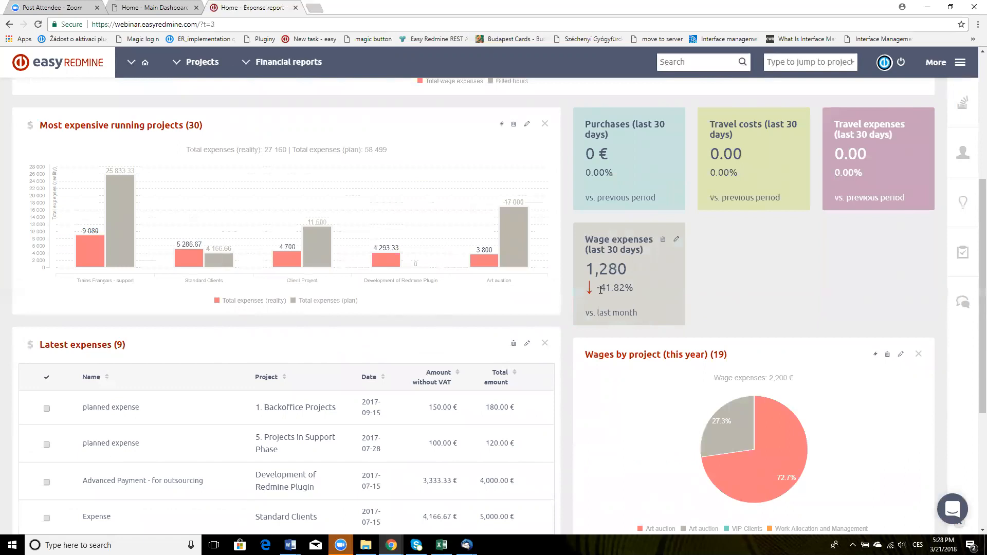
{"action": "scroll", "coordinate": [485, 286], "scroll_direction": "up", "scroll_amount": 5}
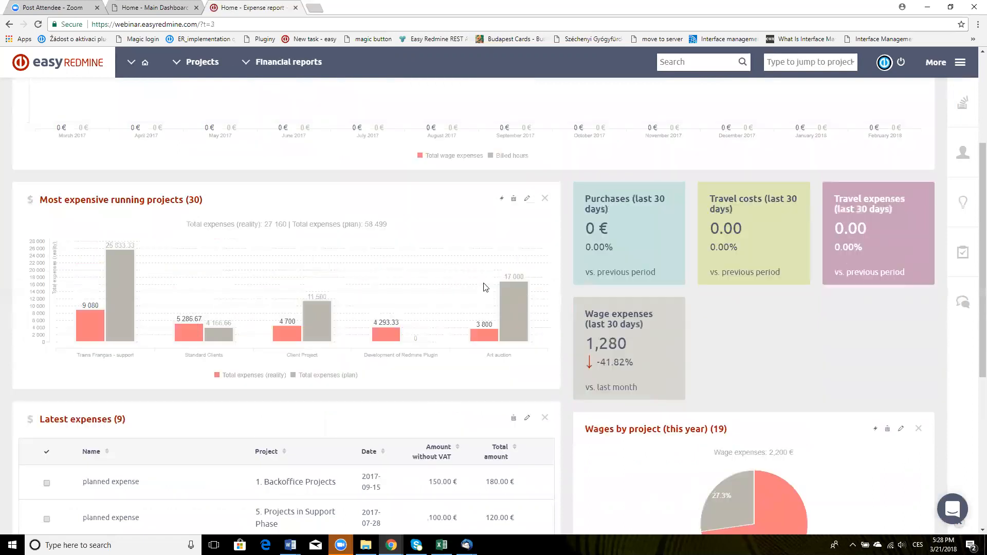